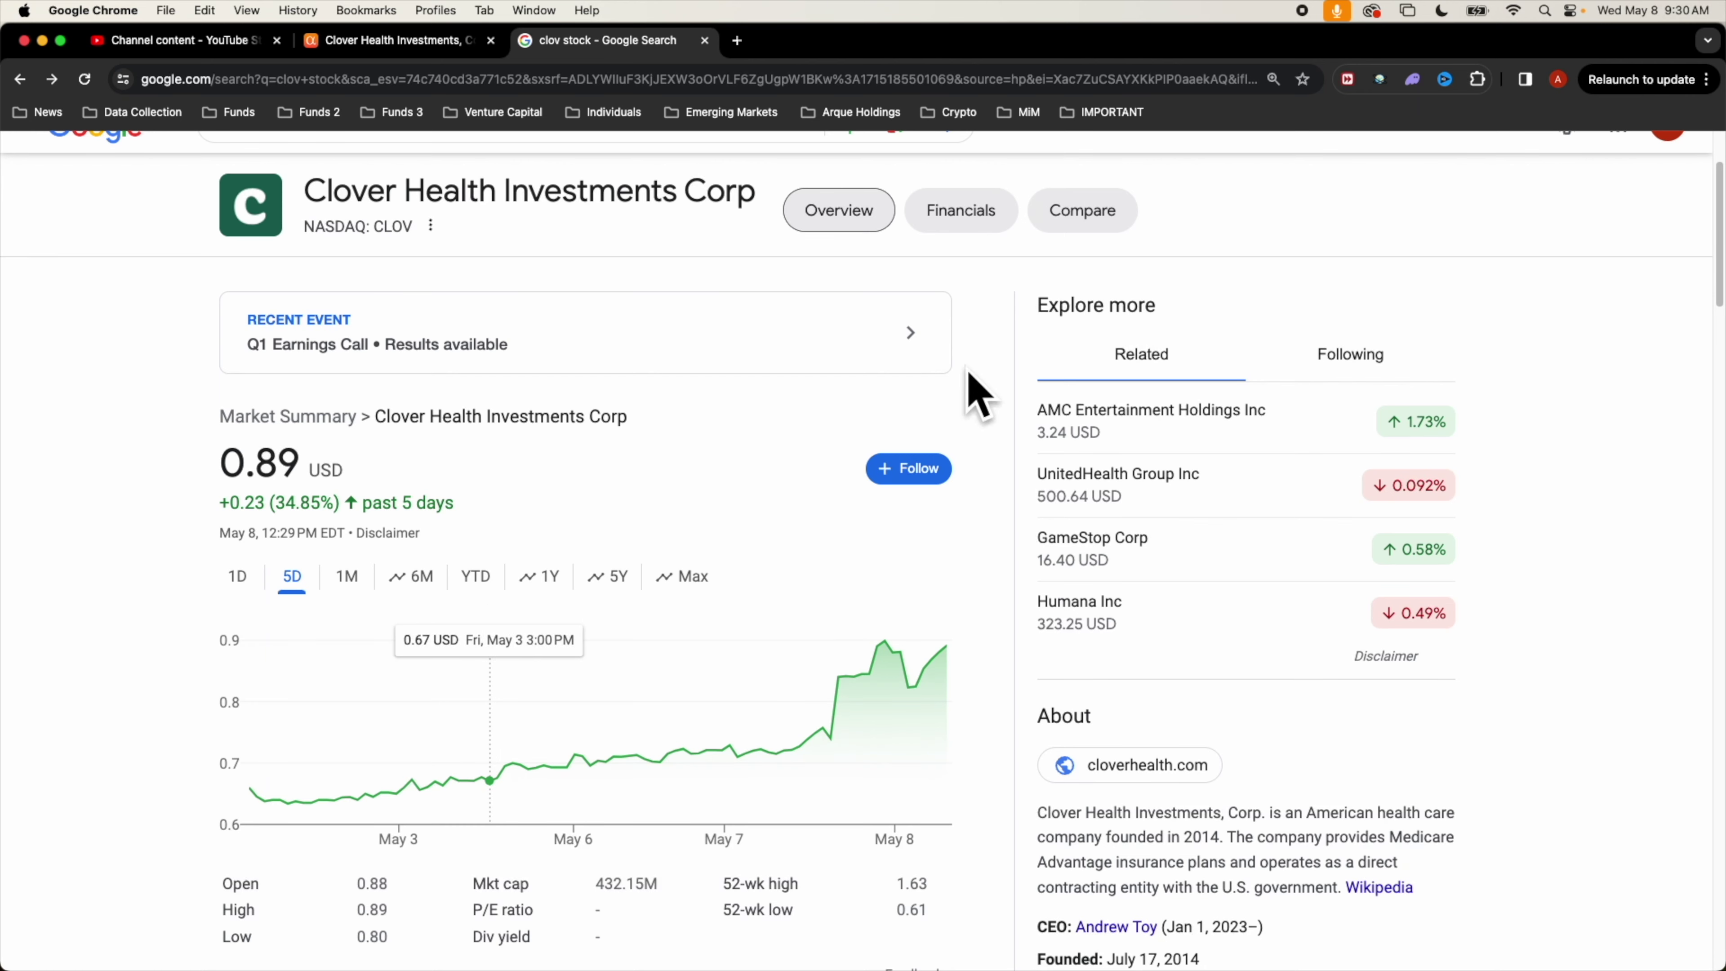
Step: Look over the Q1 2024 earnings call transcript and the Clover stock summary page
click(410, 42)
scroll(680, 544, up, 5)
click(598, 41)
scroll(979, 649, down, 3)
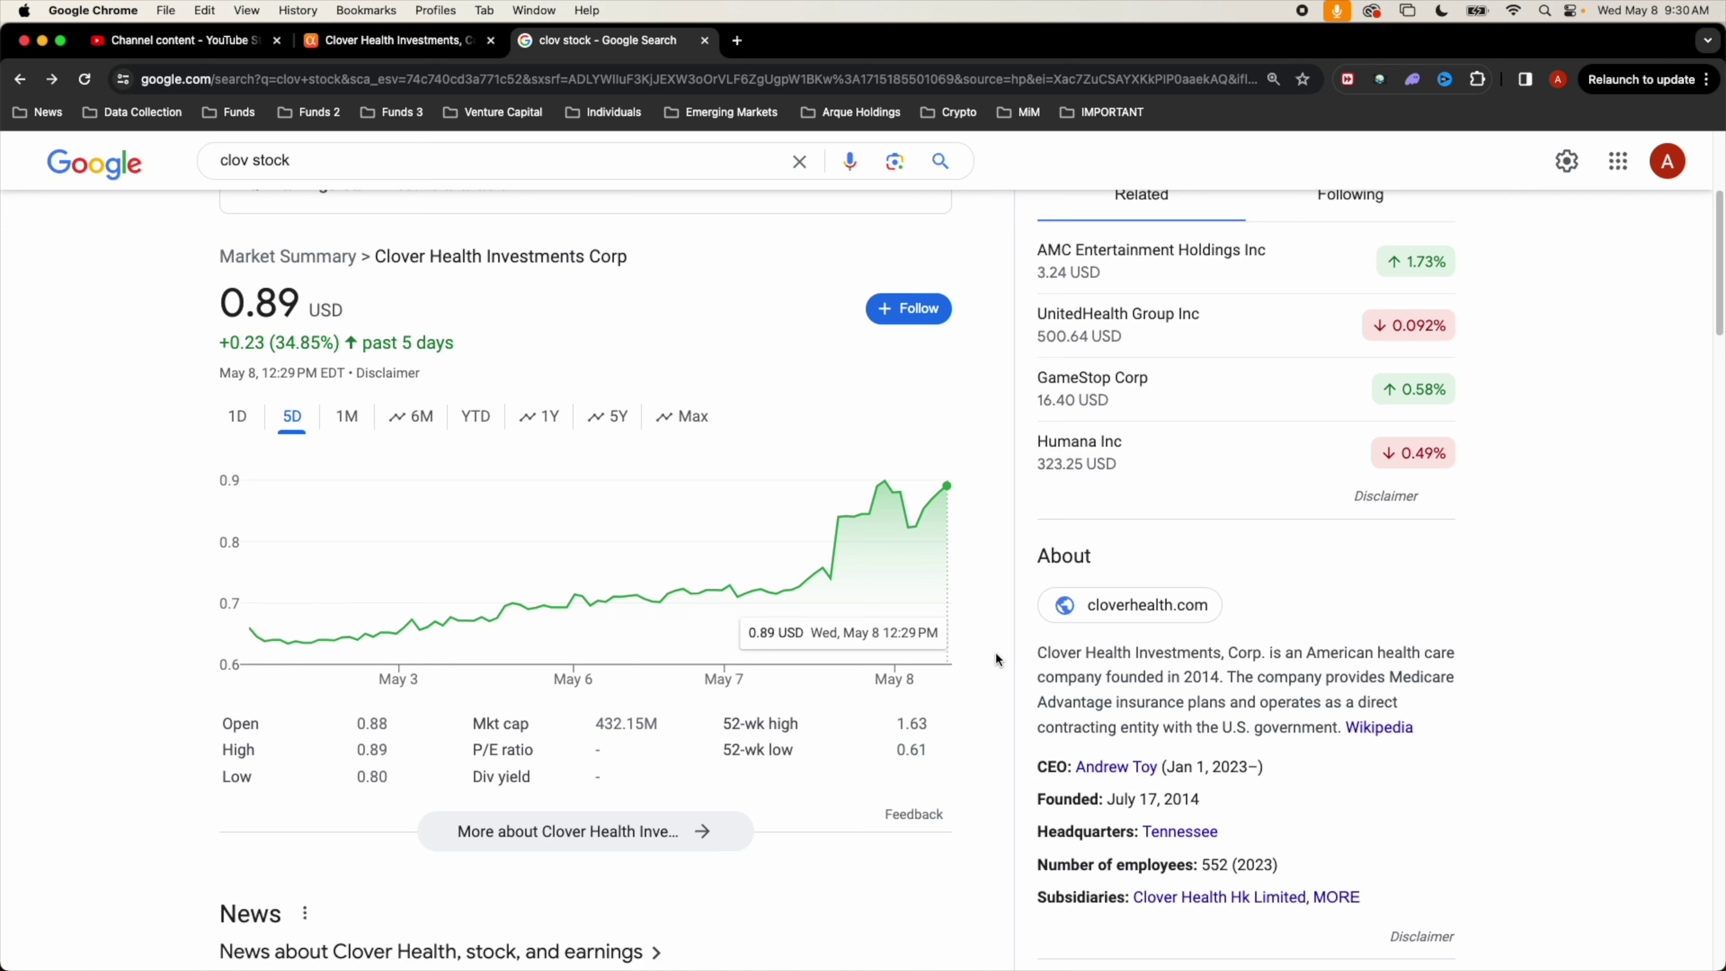
scroll(972, 648, up, 2)
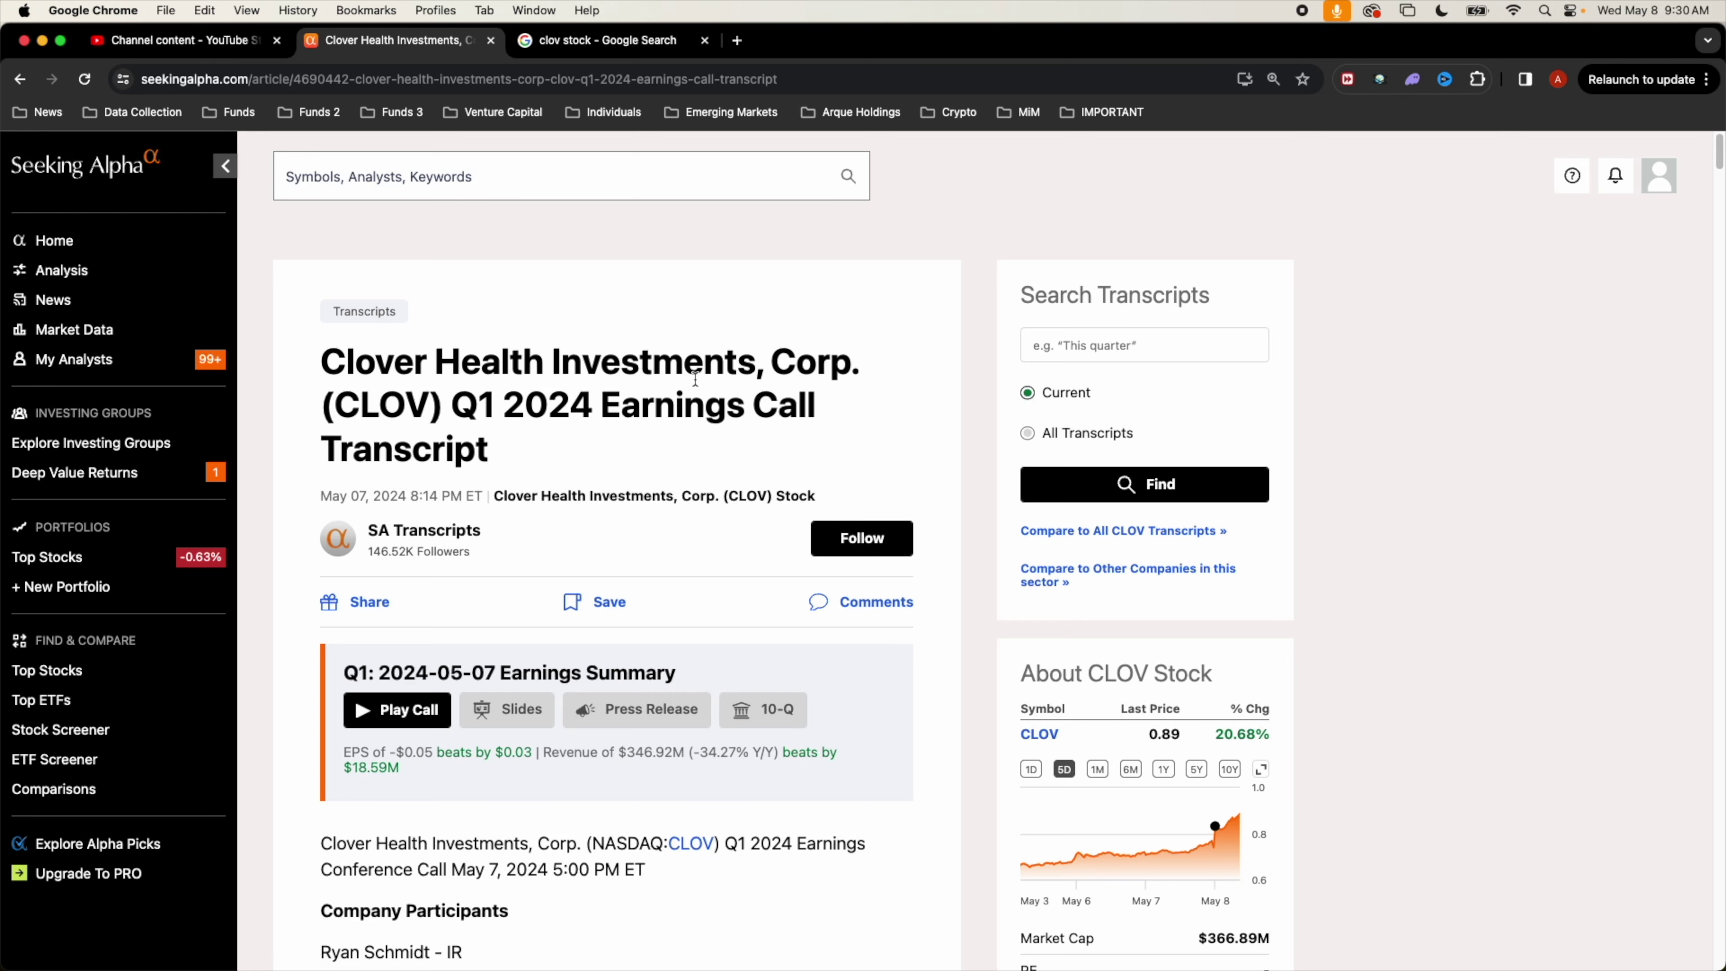
Step: Highlight the $20 million share buyback sentence, then bring the CLOV Excel workbook forward
mouse_move(523, 952)
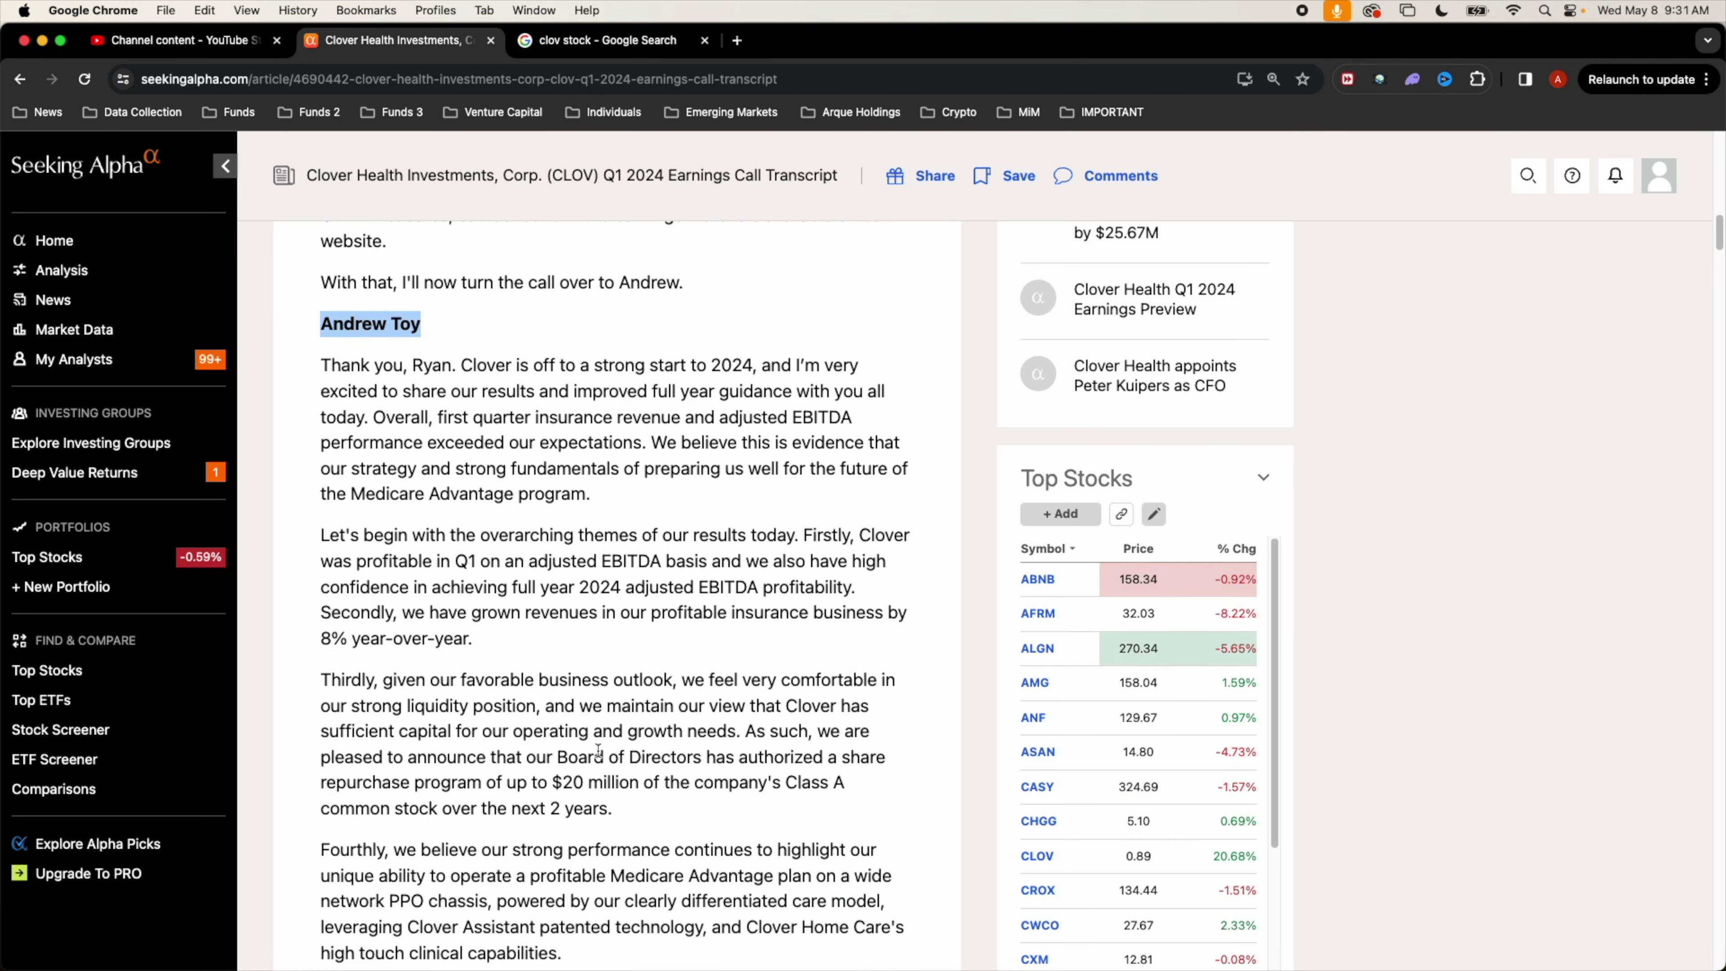
drag(406, 757, 637, 775)
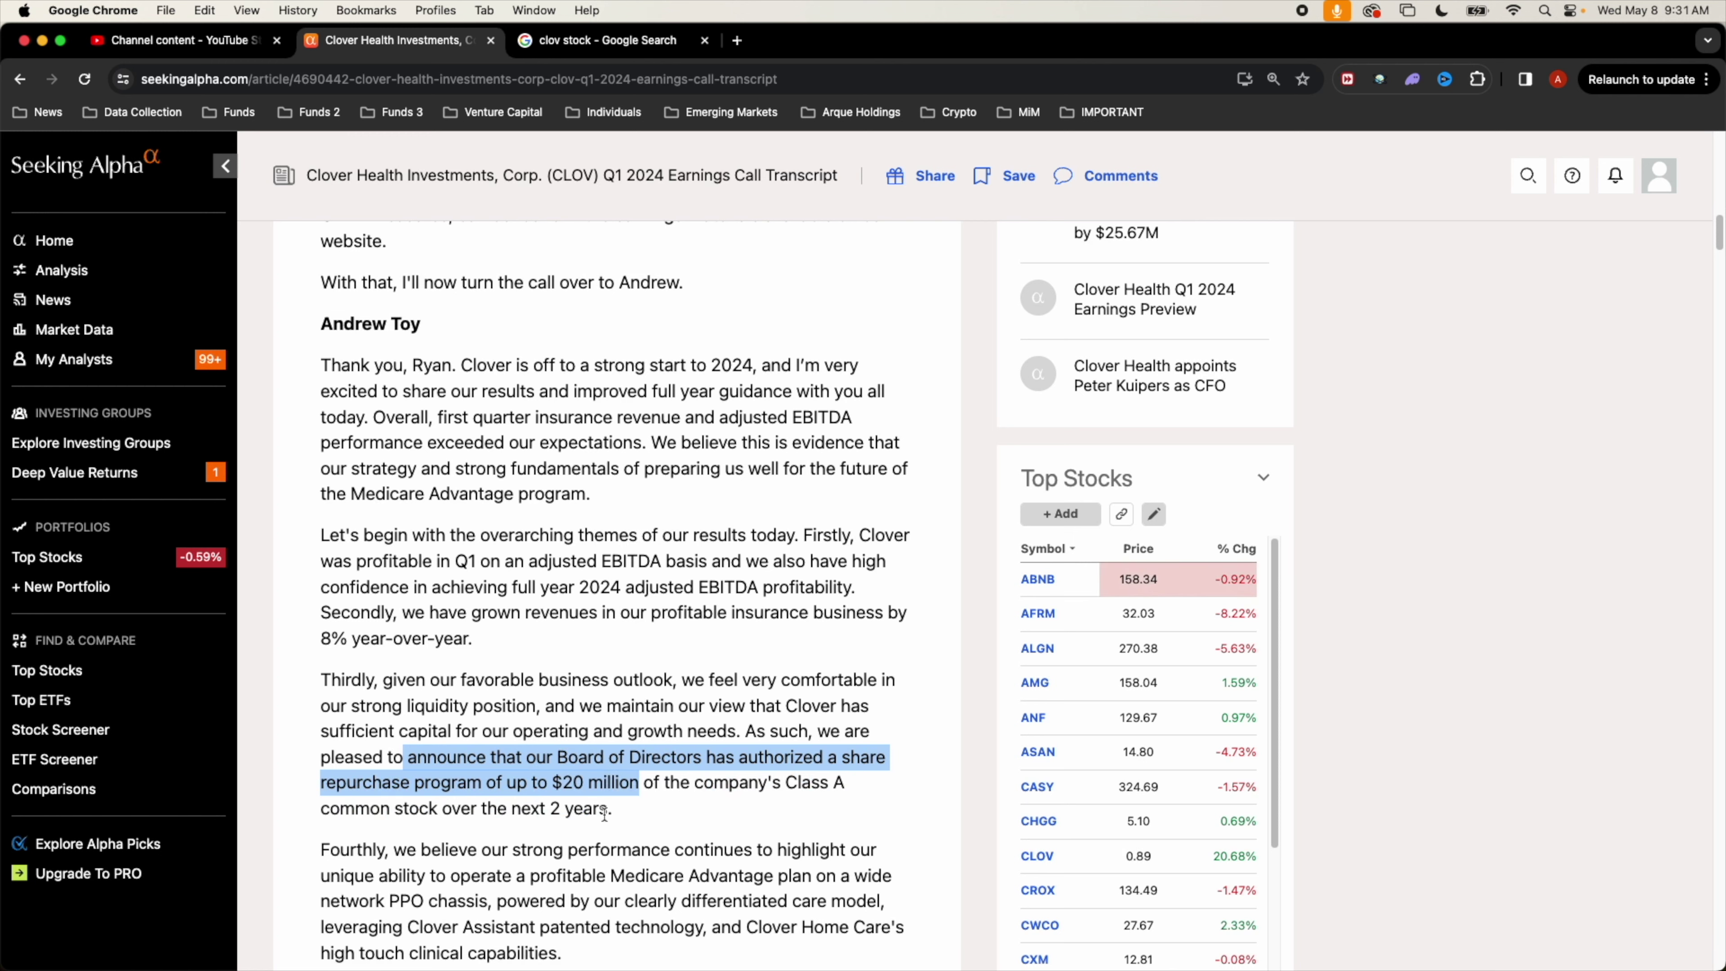
drag(603, 813, 406, 756)
click(598, 731)
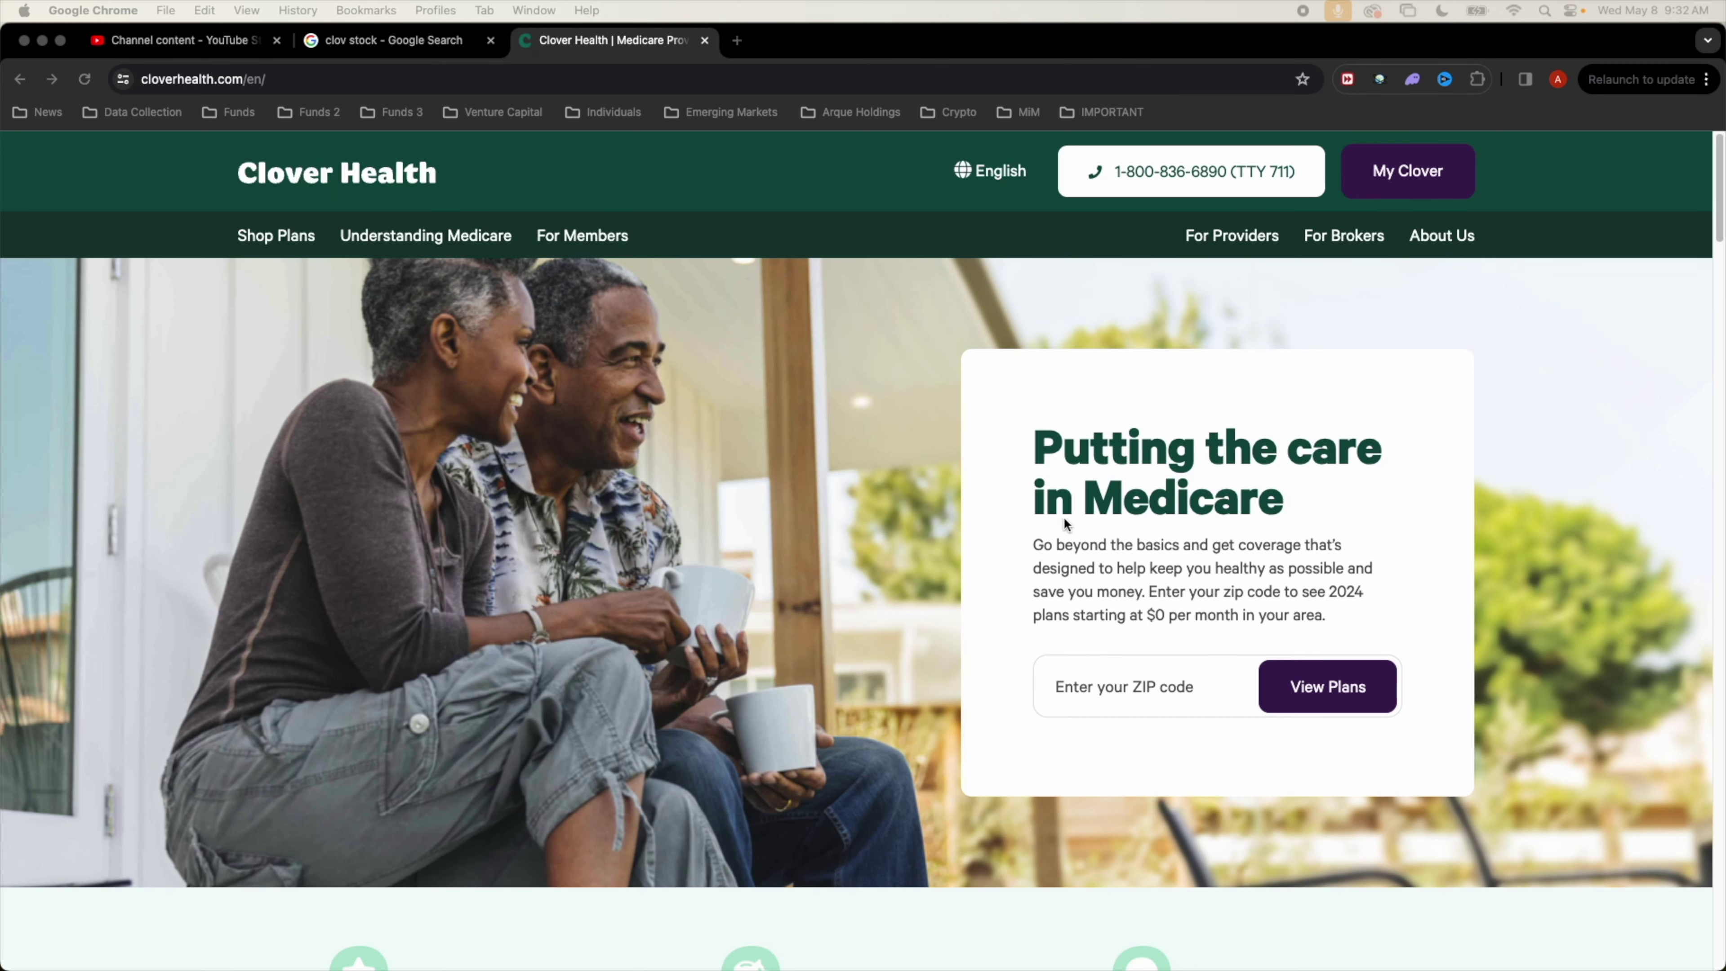
key(super+Tab)
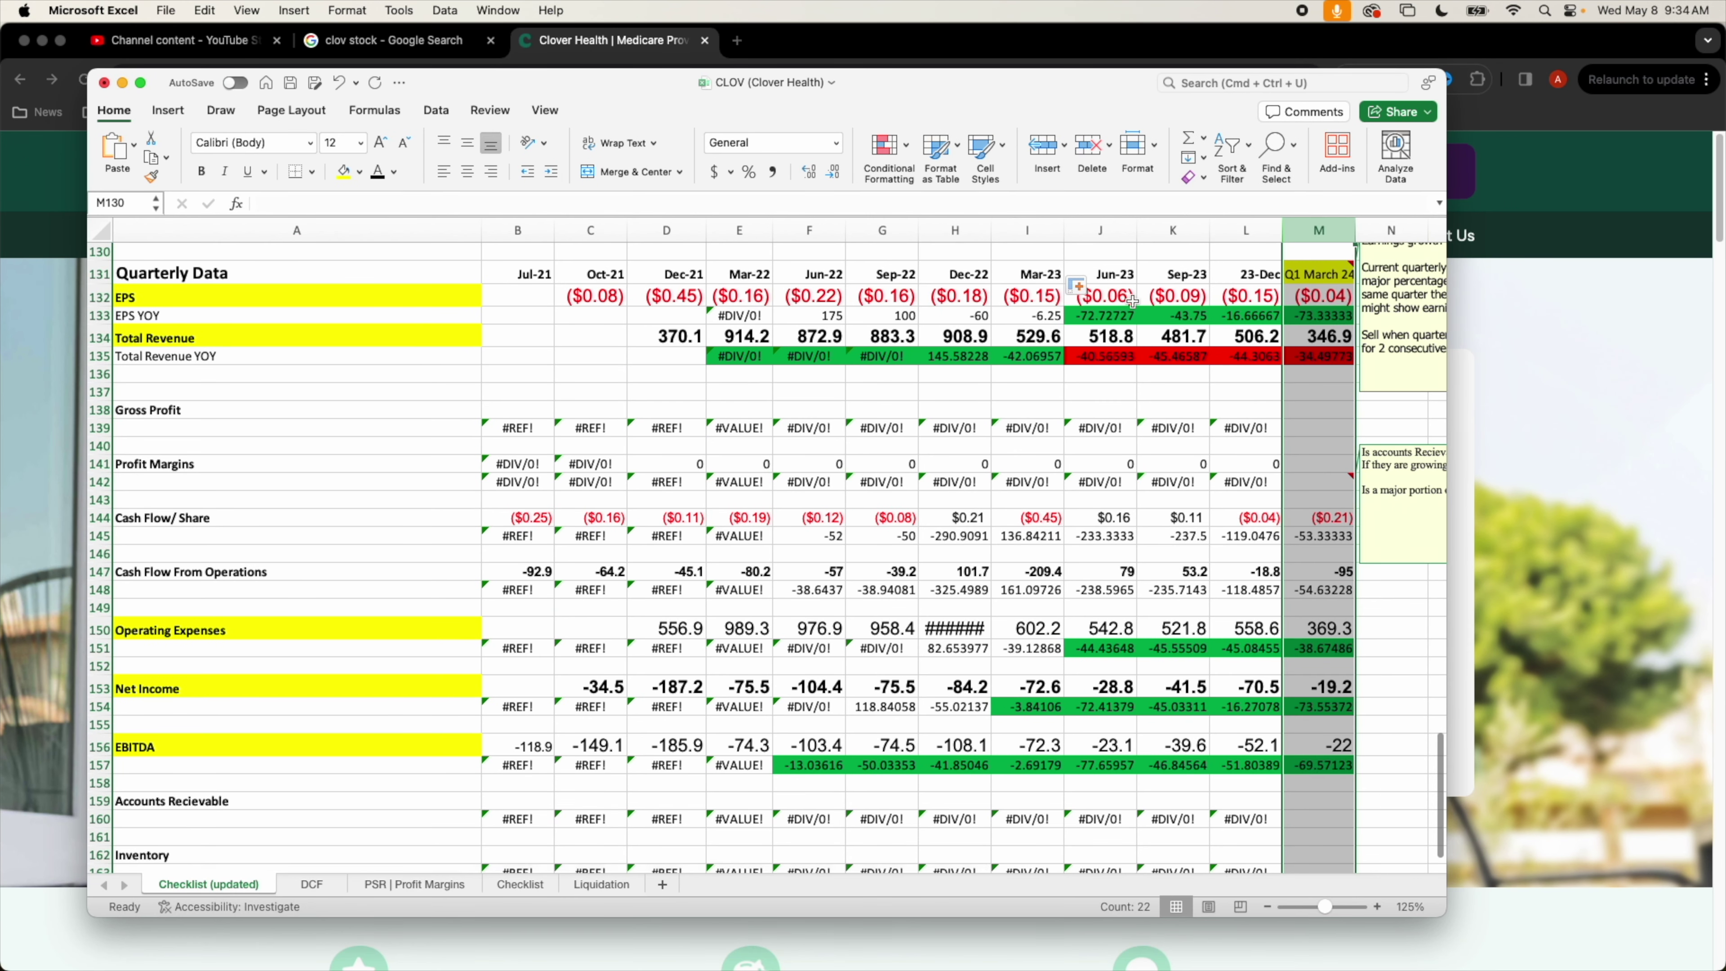
click(1216, 411)
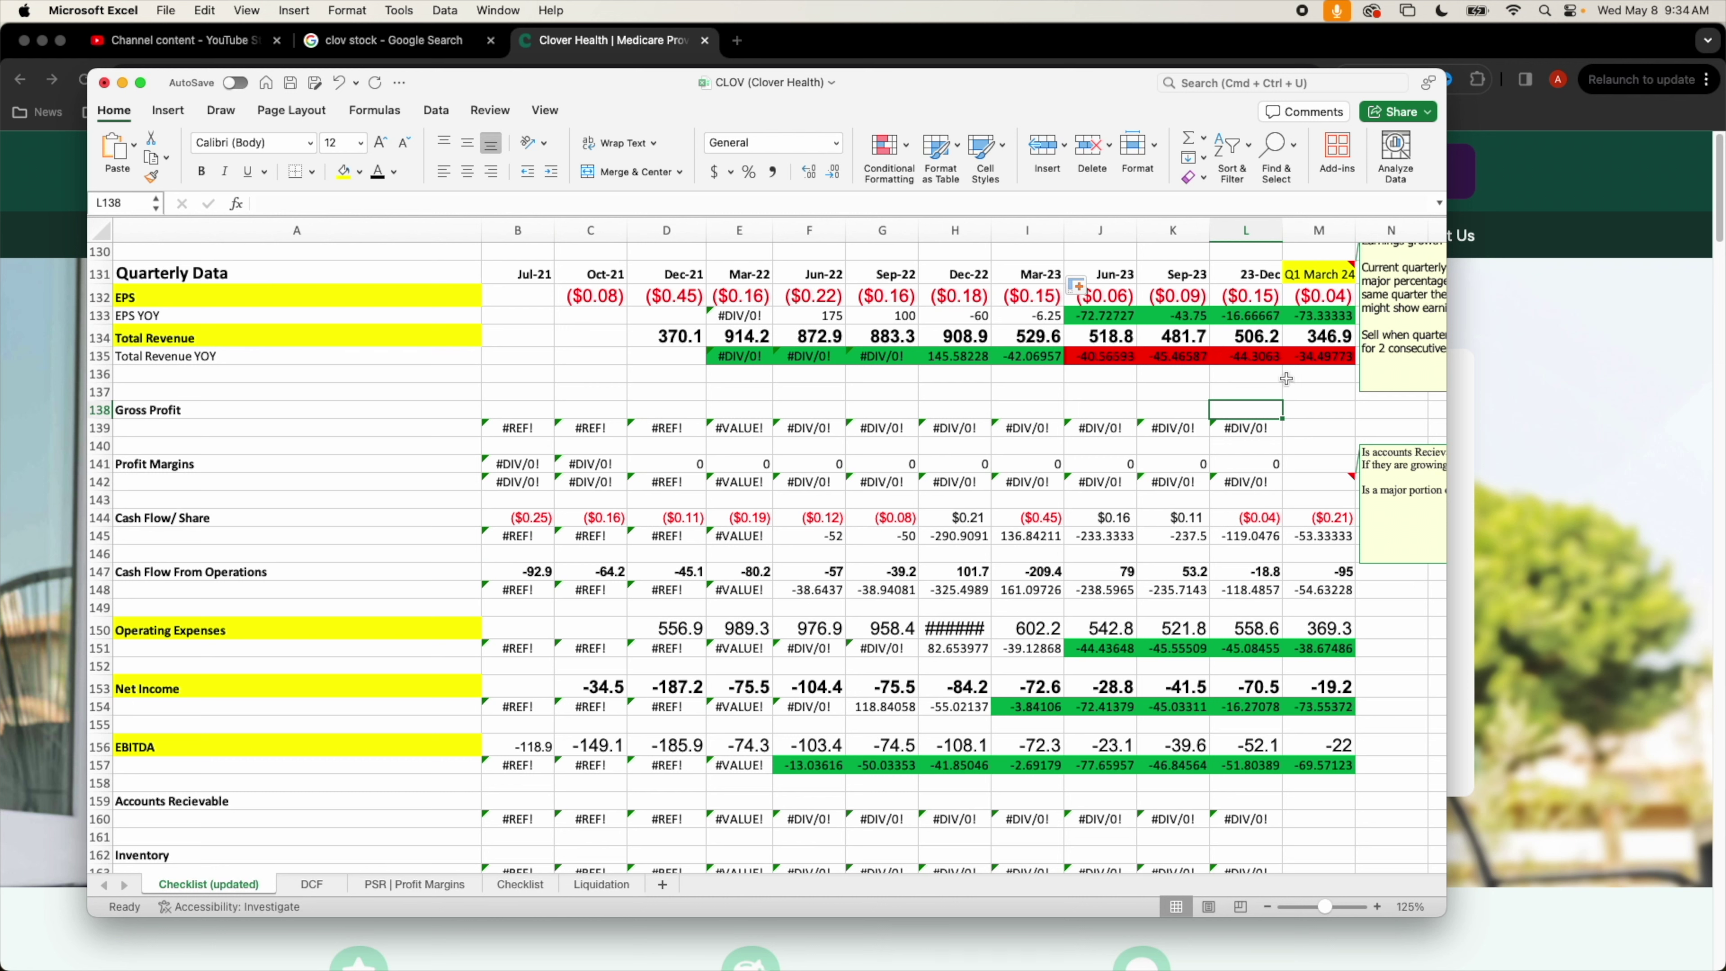
click(1337, 356)
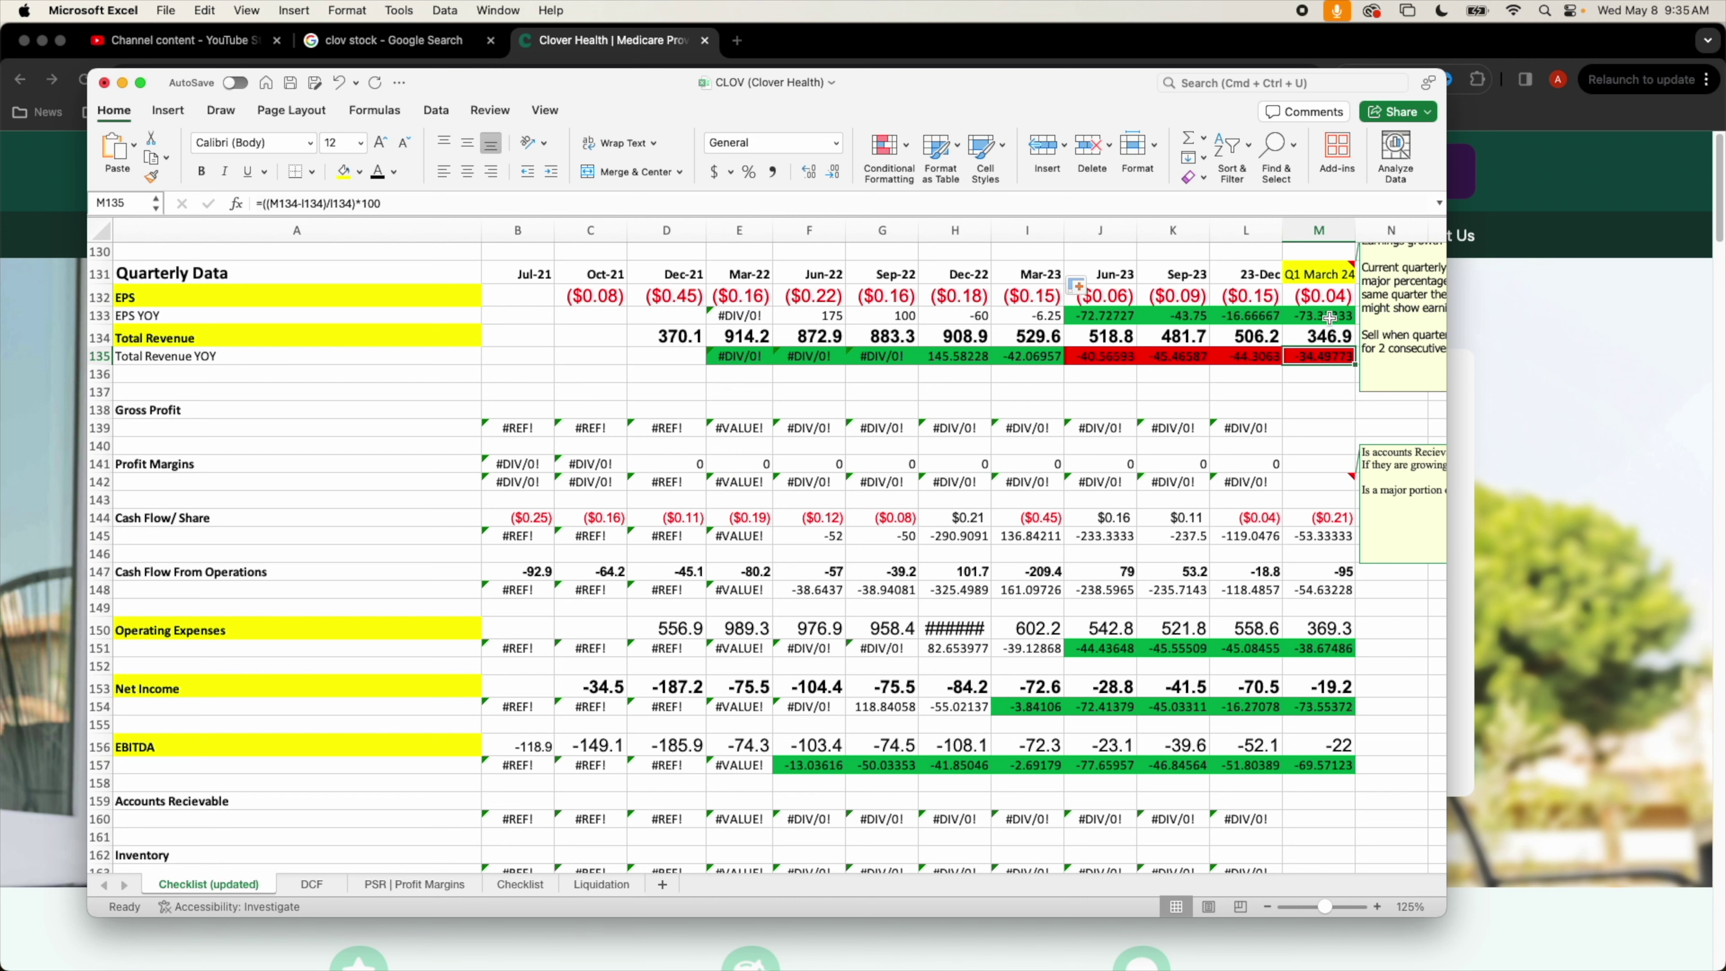
click(1304, 317)
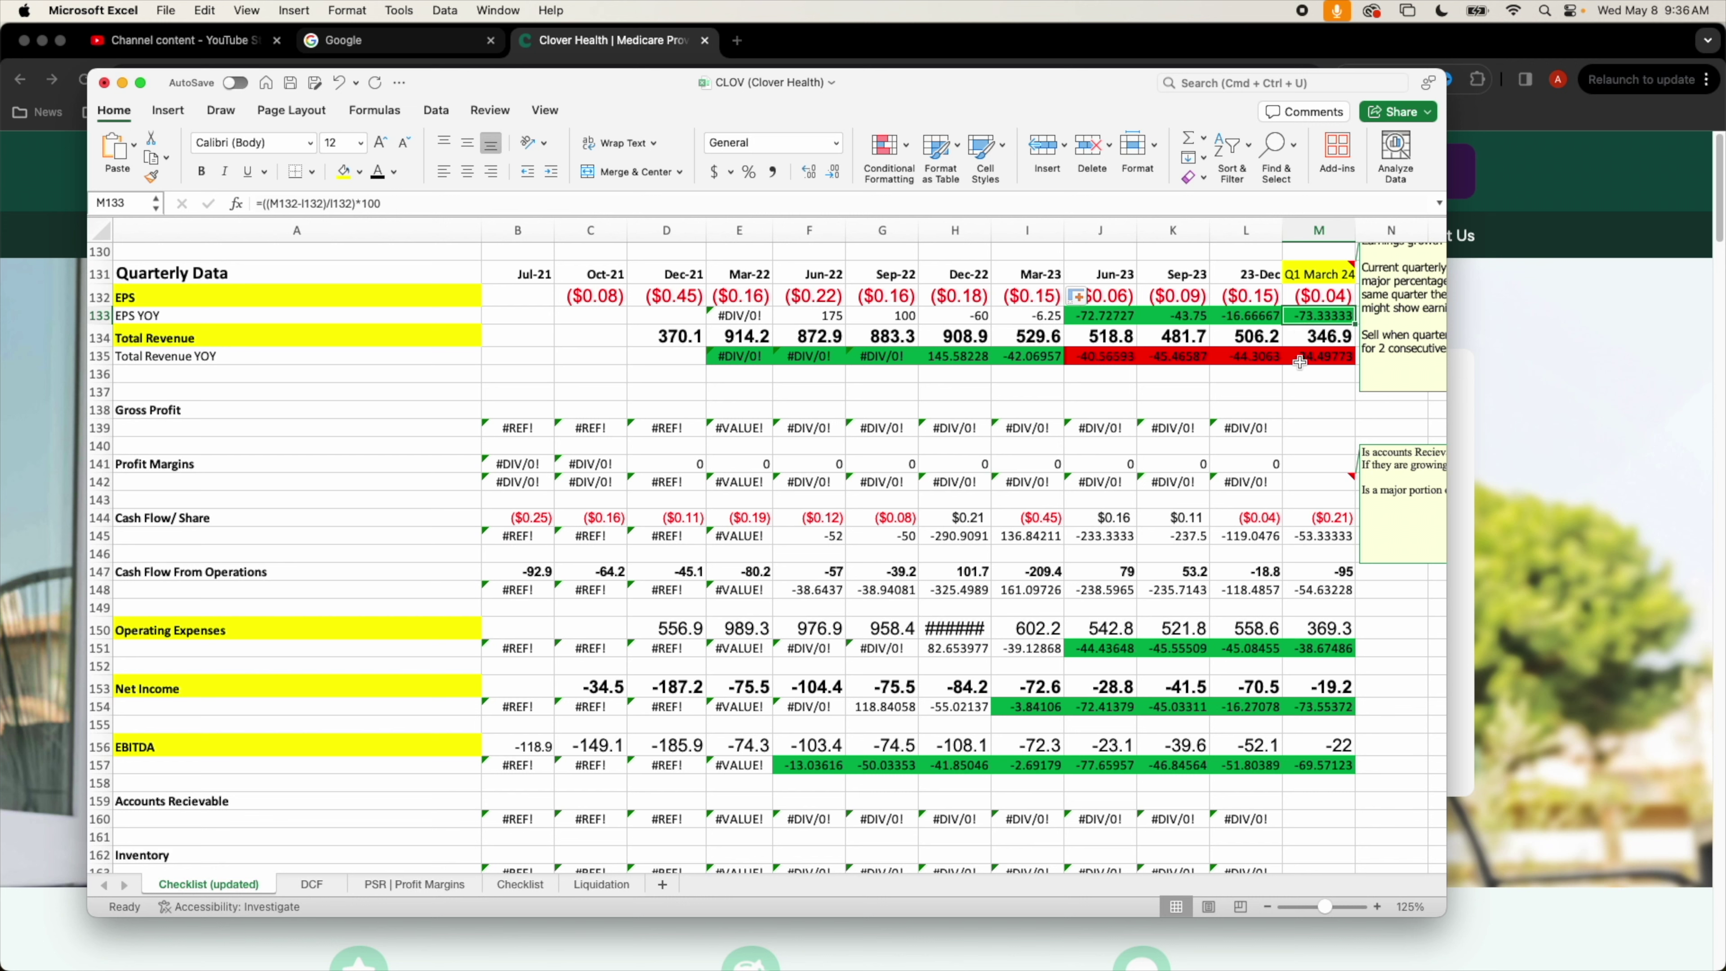
double_click(1332, 316)
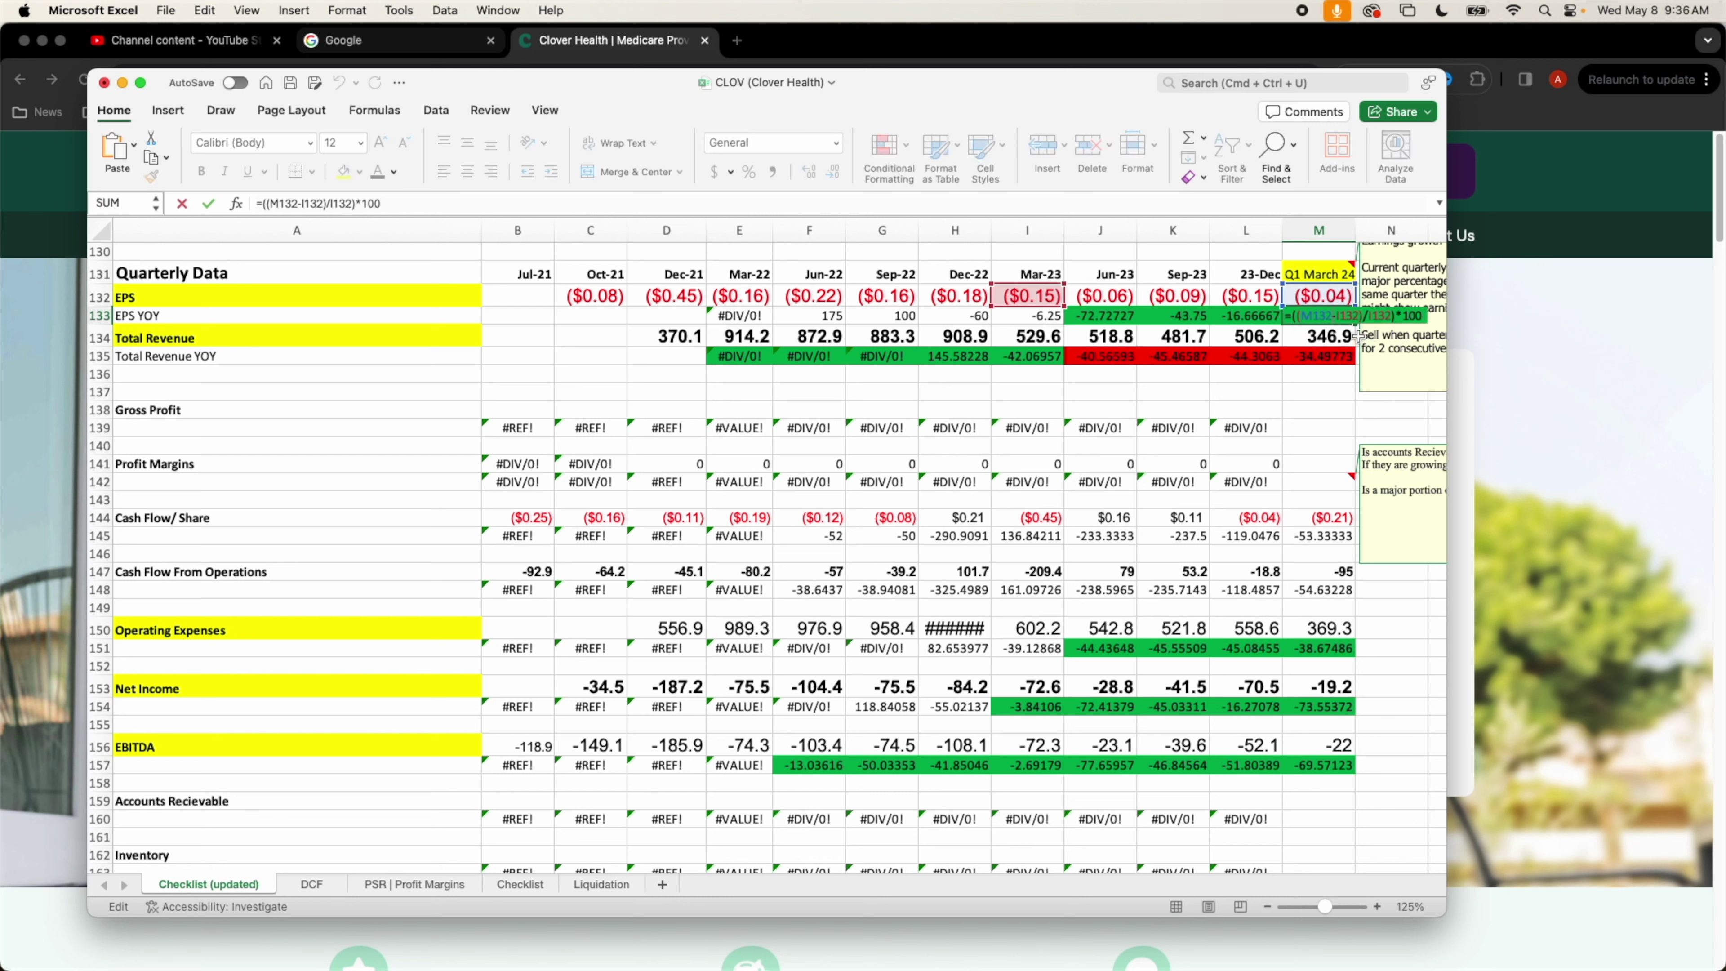
key(Escape)
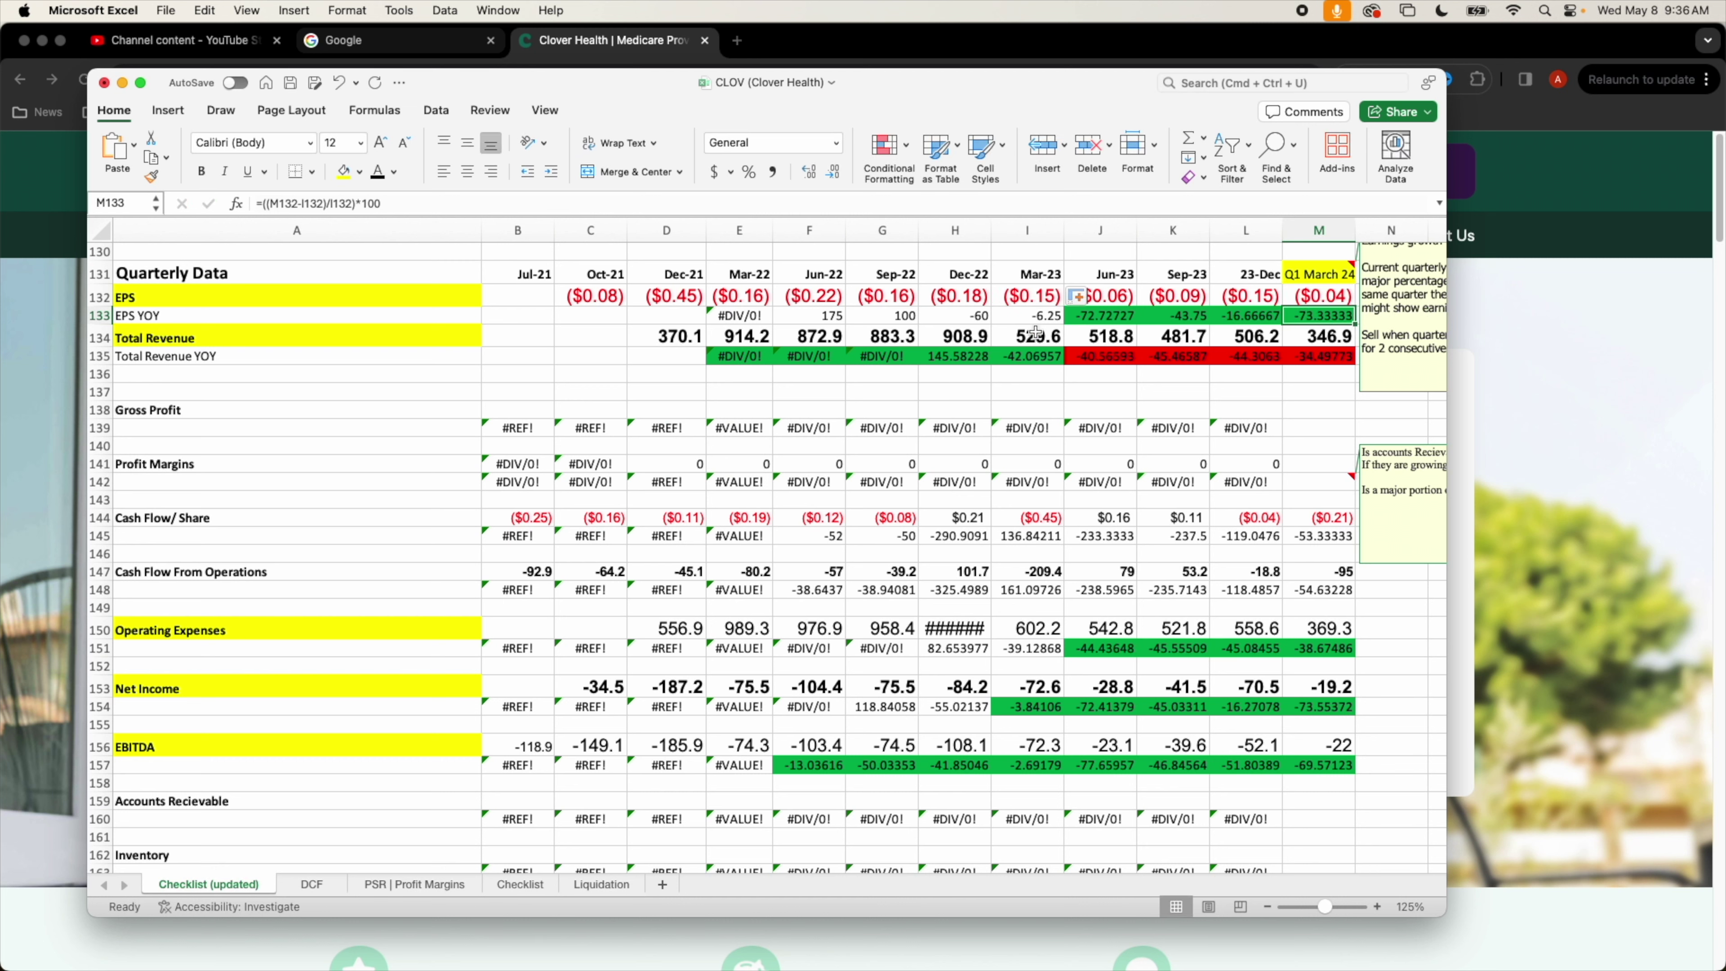
click(1027, 409)
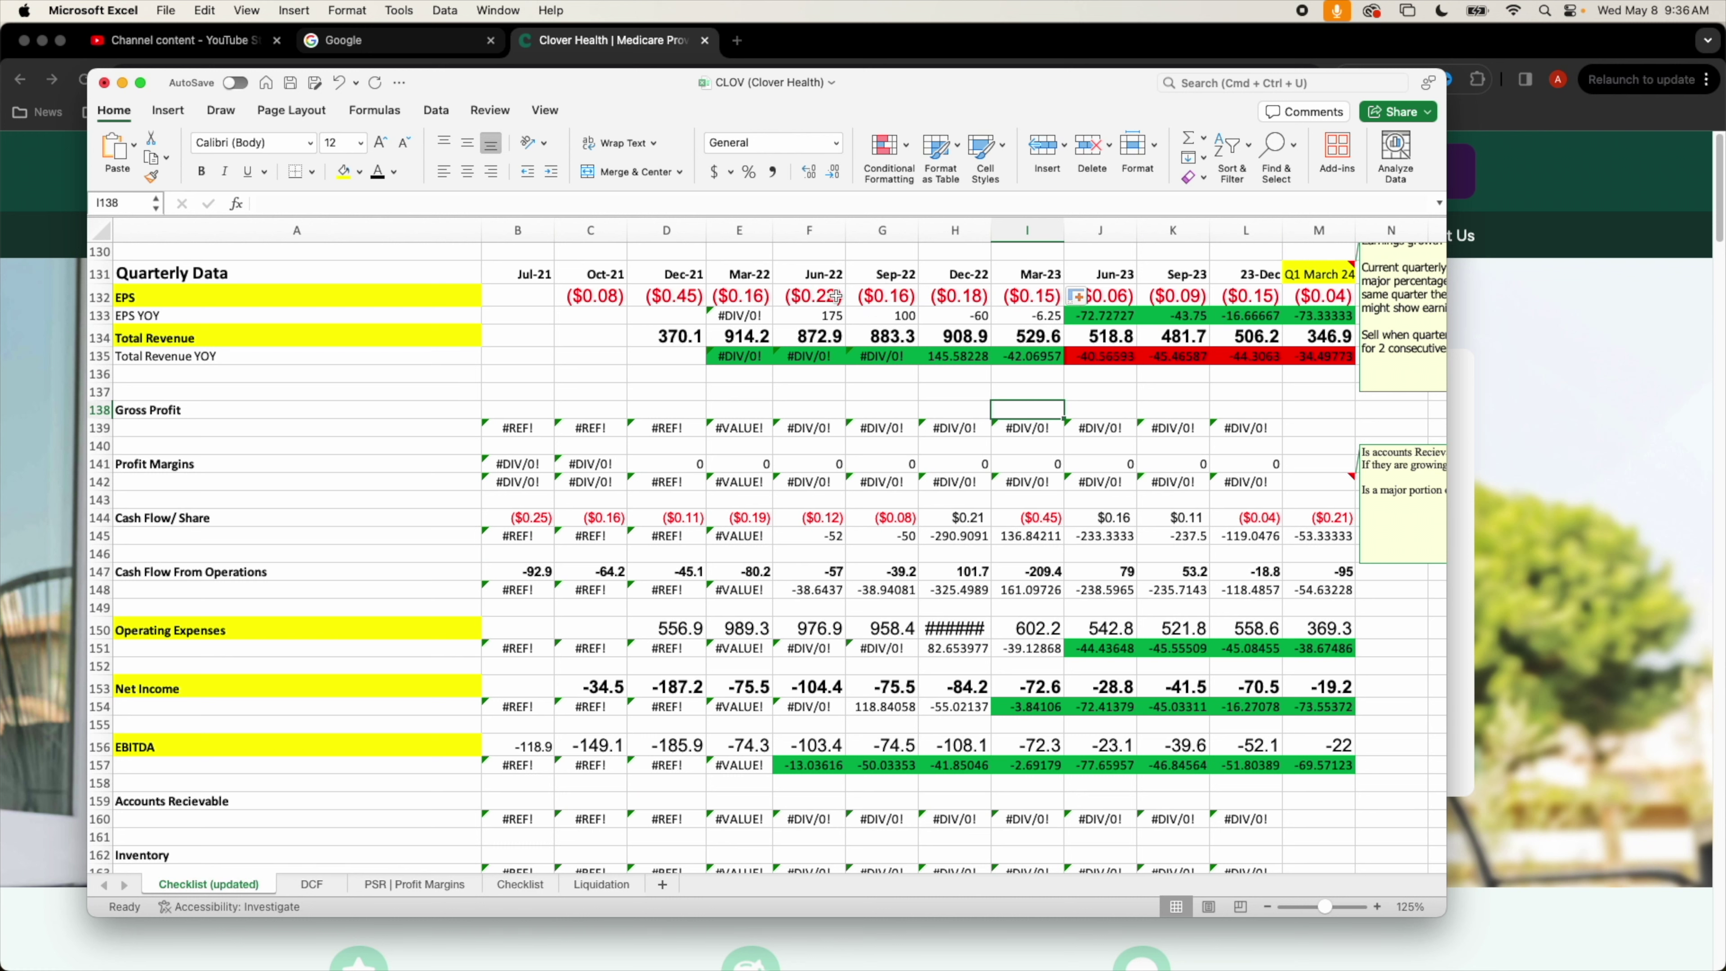
drag(815, 296, 1306, 299)
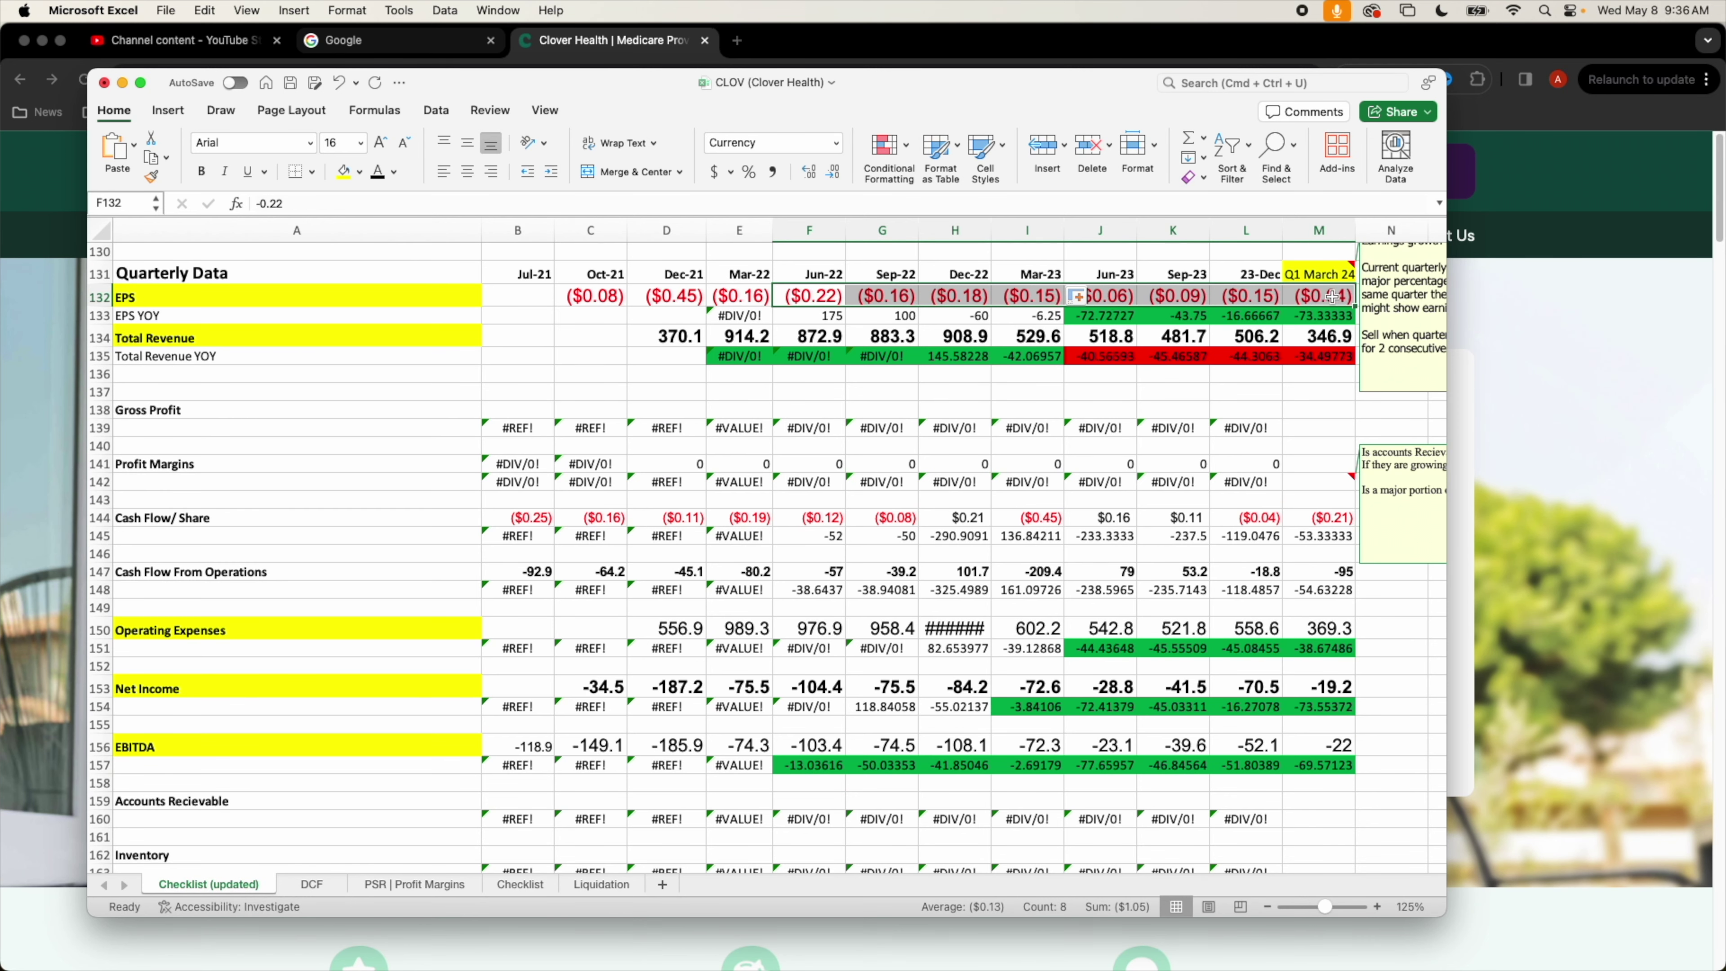
scroll(679, 543, down, 4)
click(99, 415)
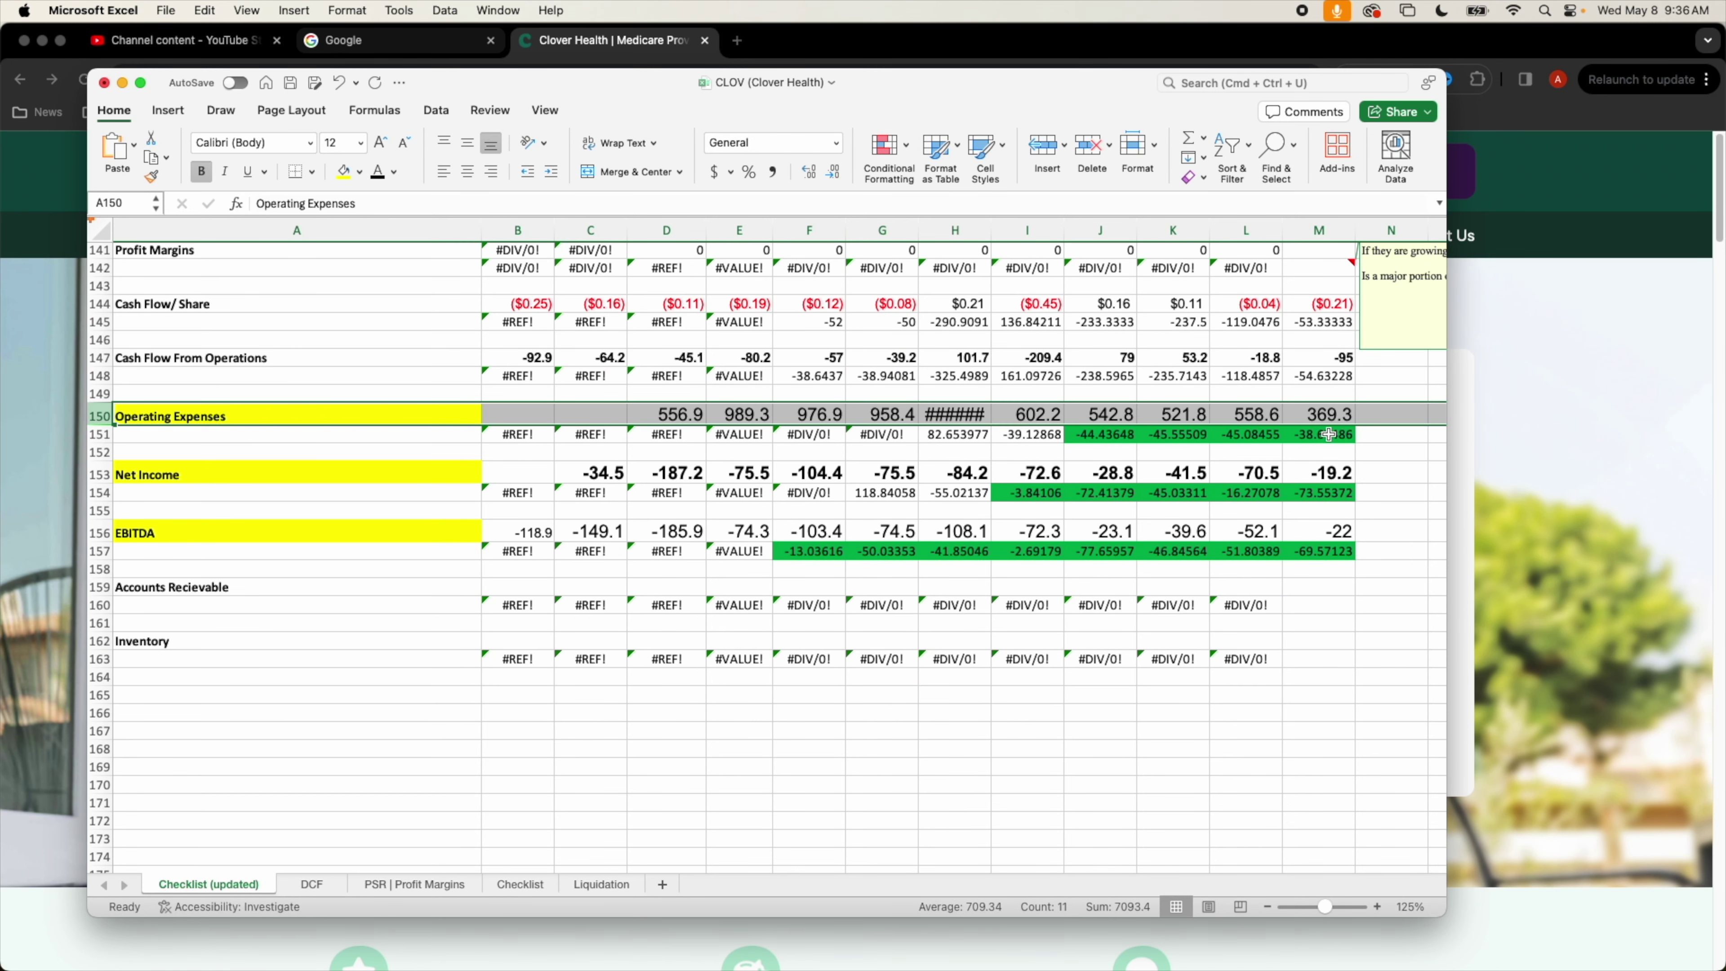
double_click(1329, 434)
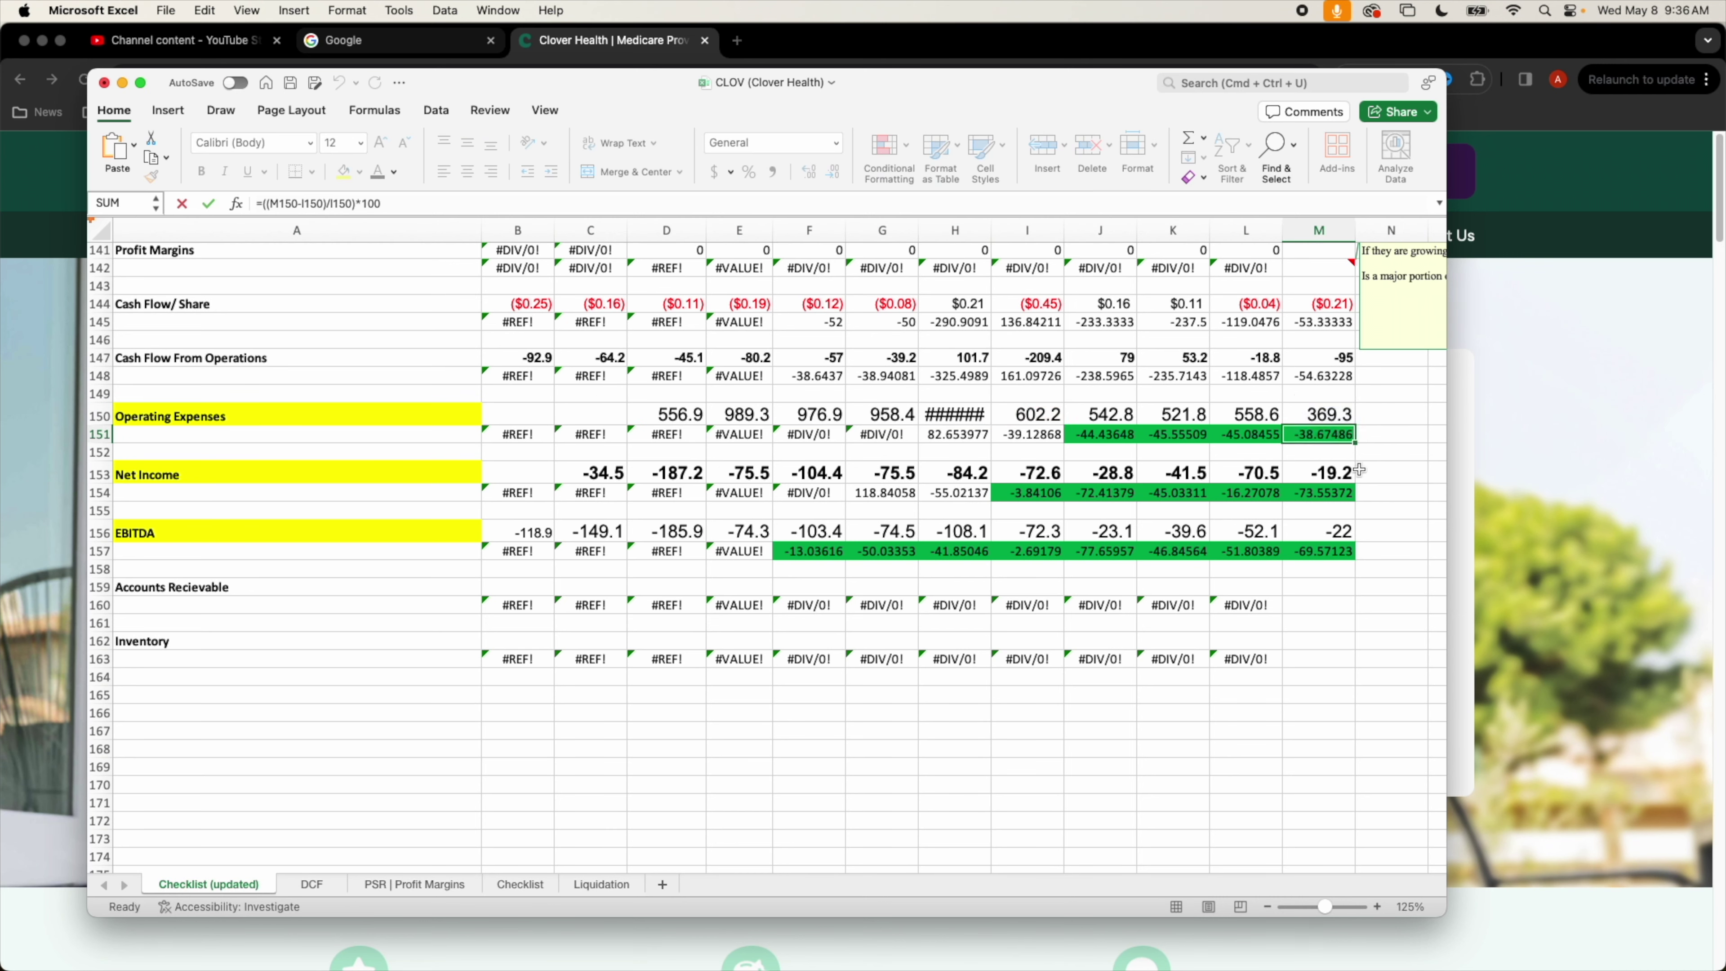
double_click(1325, 434)
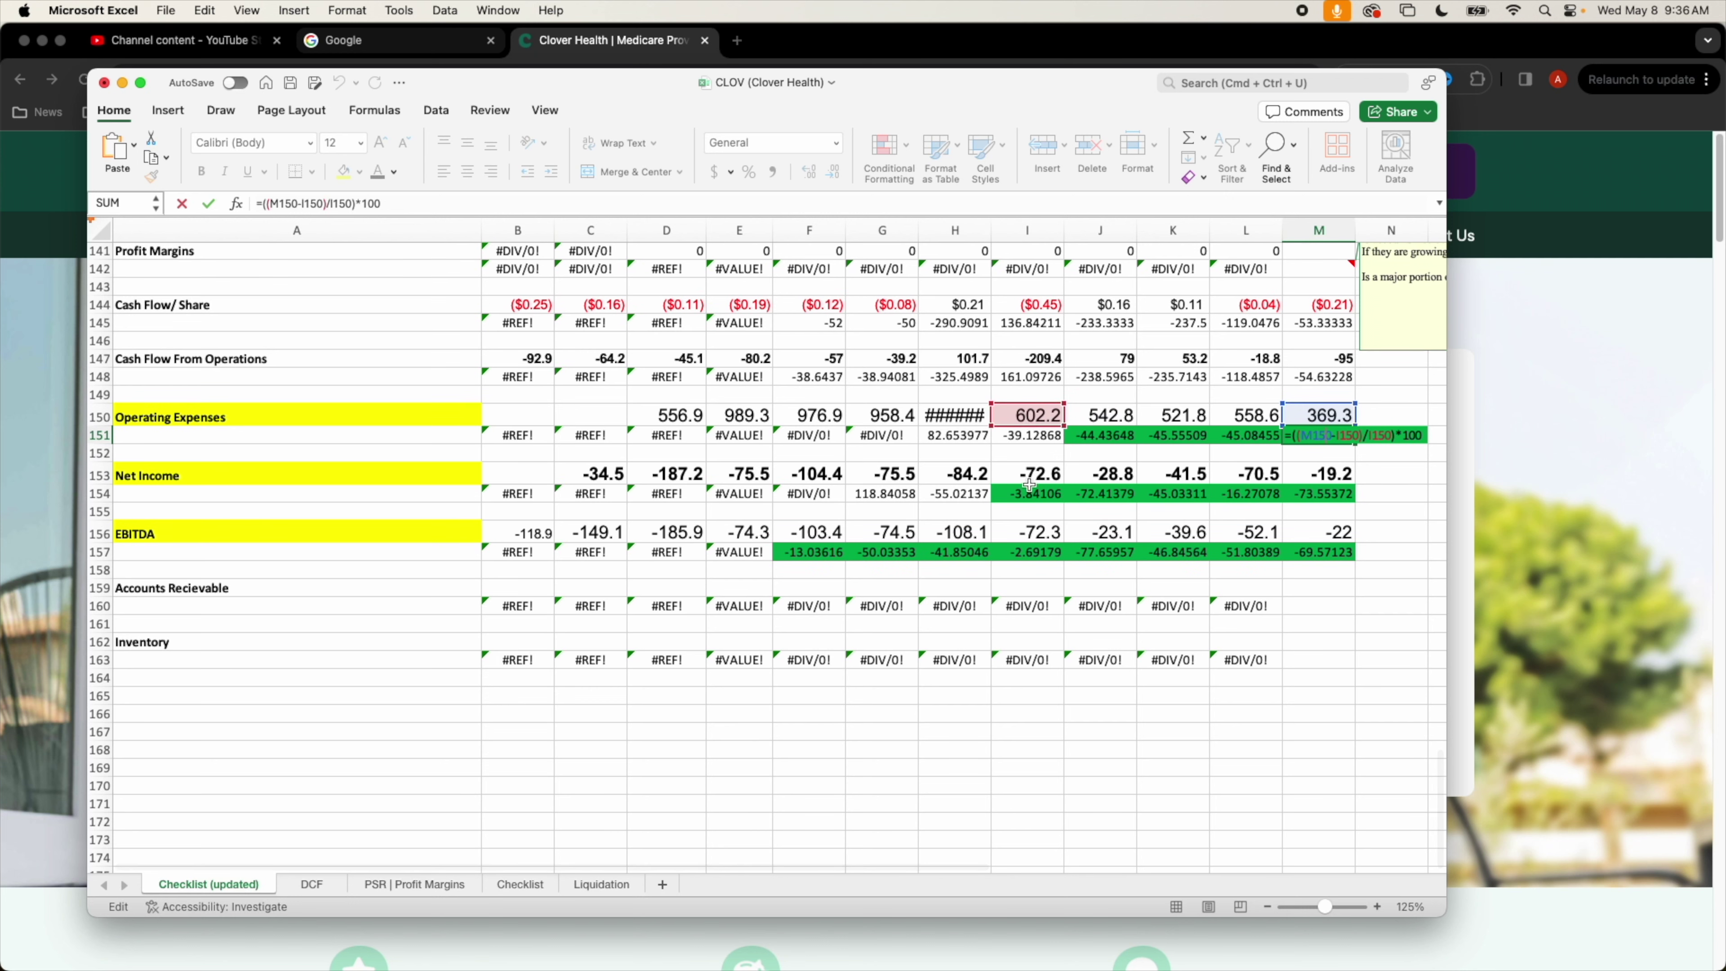
key(Escape)
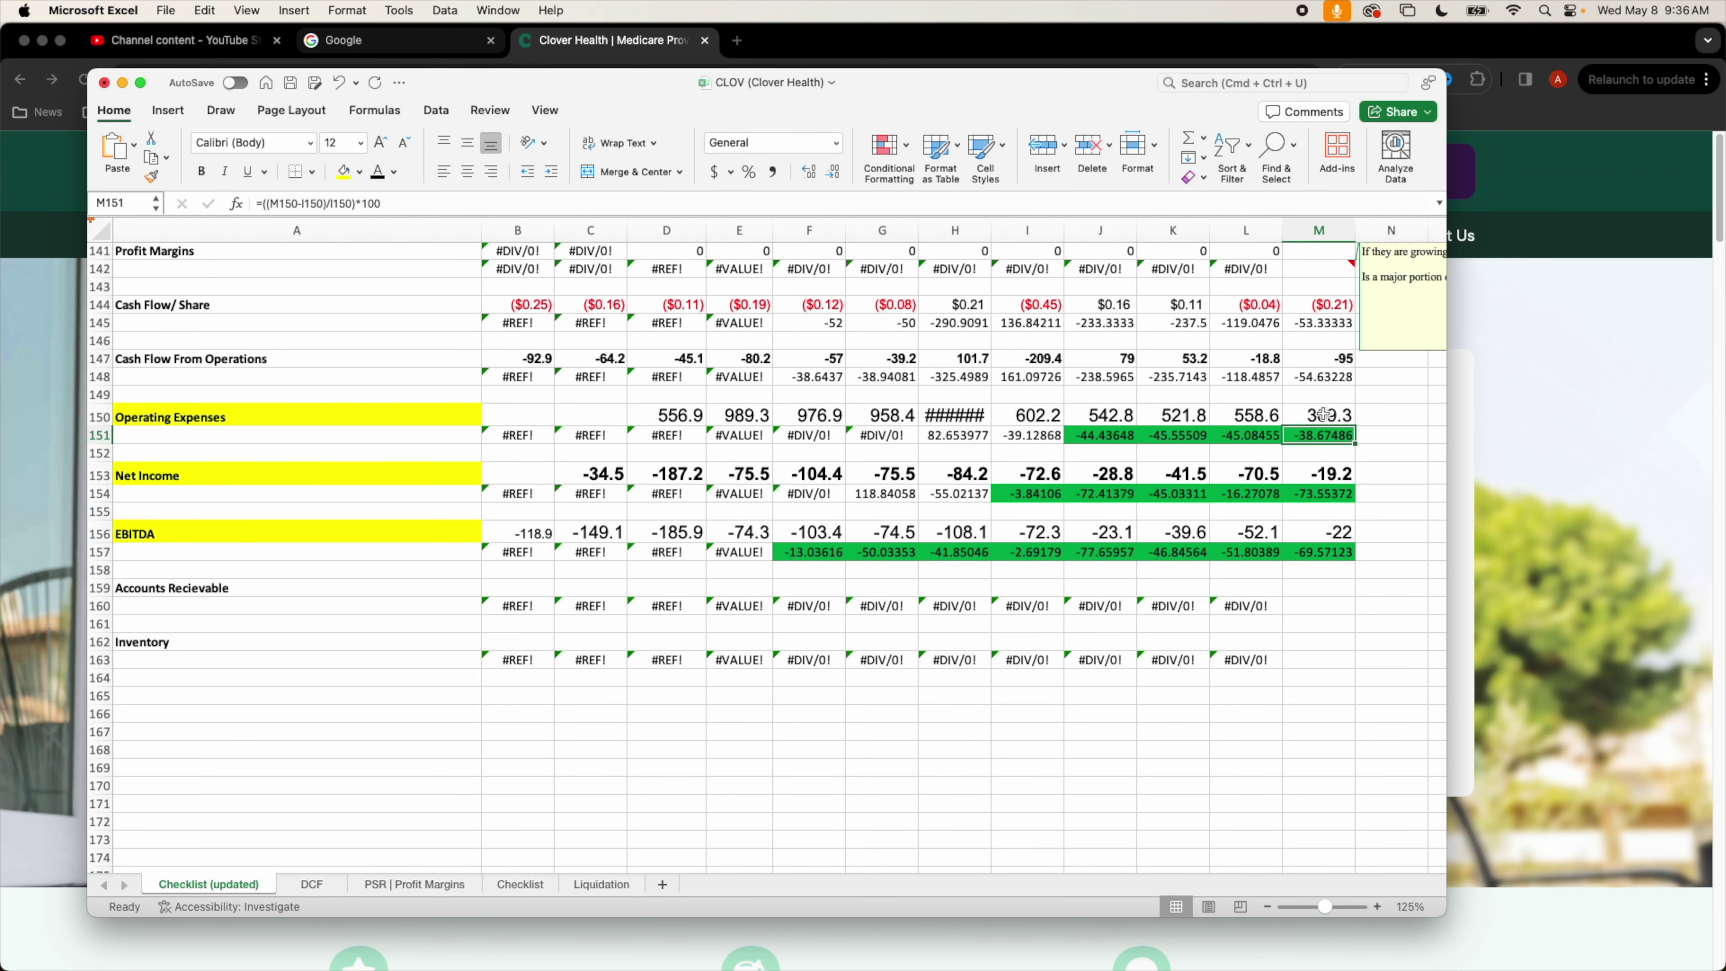
double_click(1325, 435)
key(Escape)
key(Down)
key(Down)
key(Home)
key(shift+space)
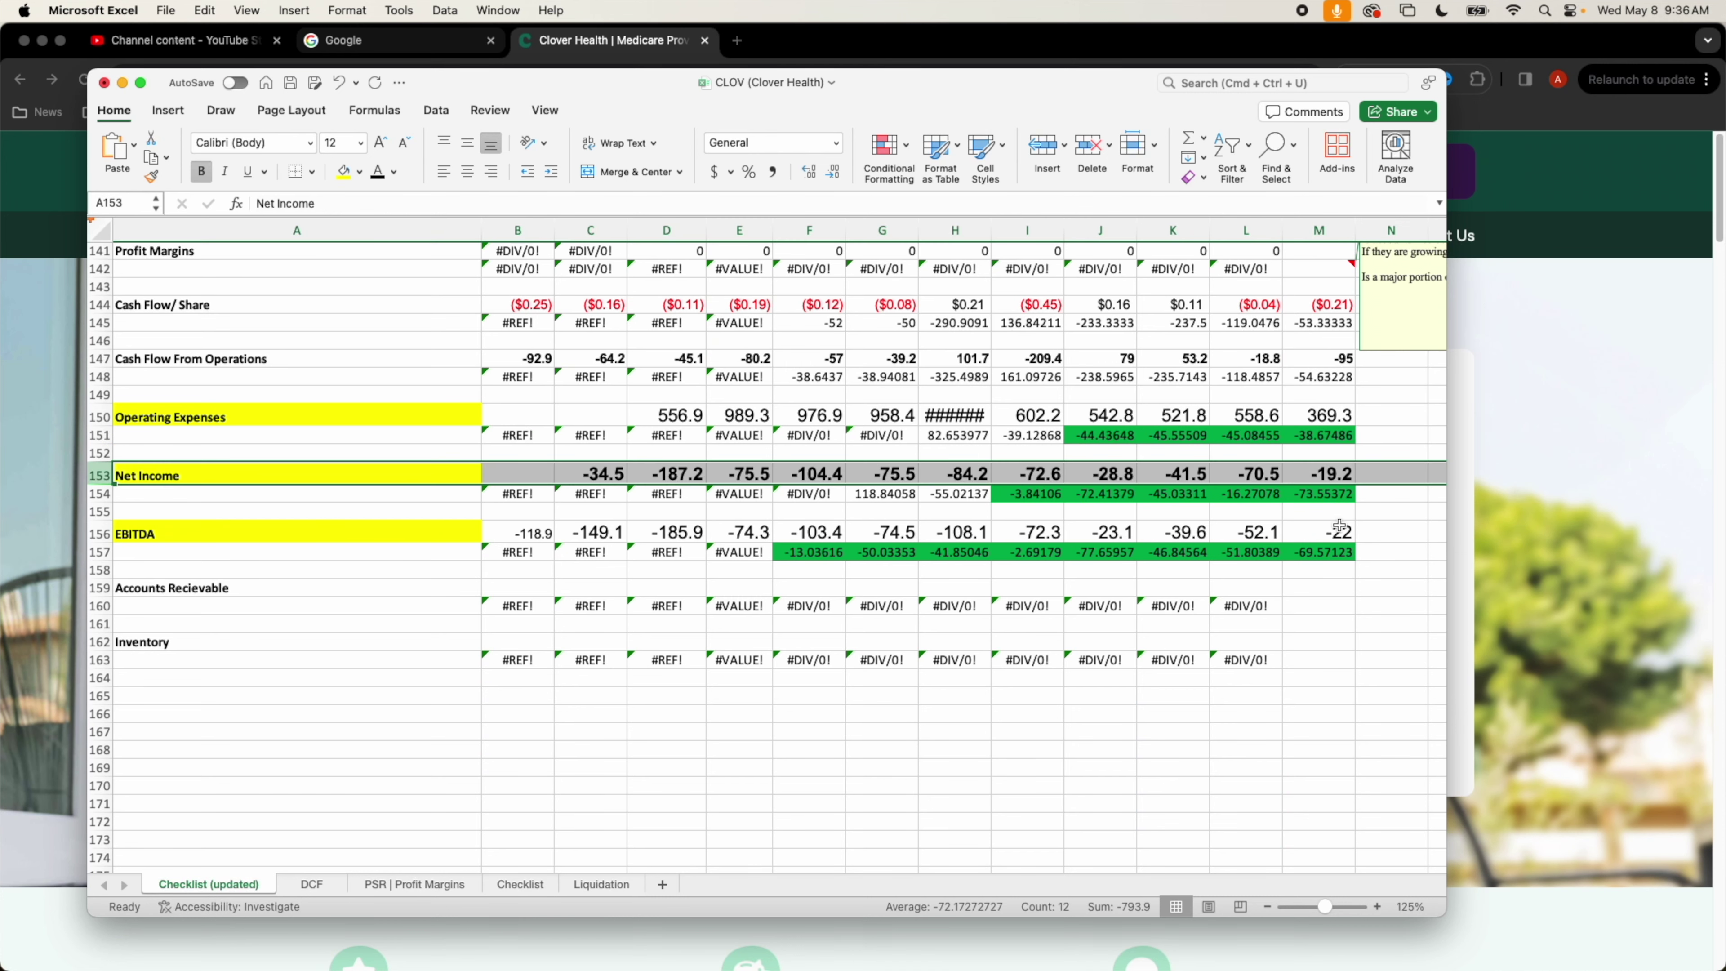
double_click(1333, 499)
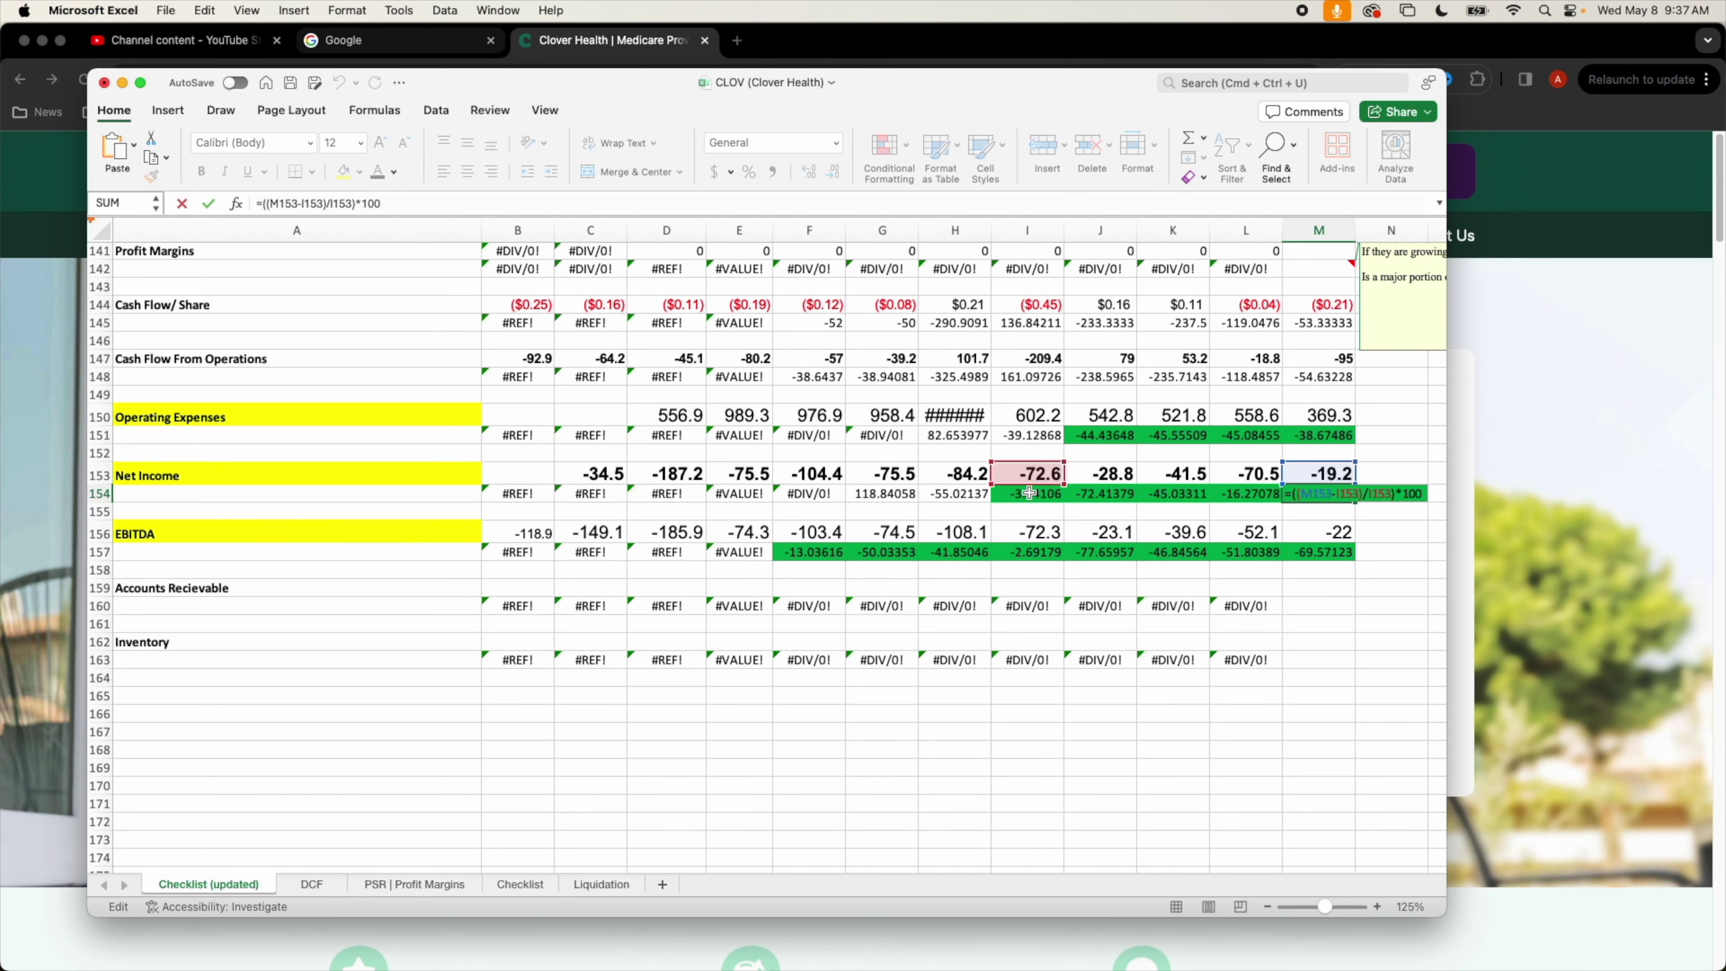
key(Escape)
scroll(1033, 490, up, 2)
scroll(1033, 489, up, 5)
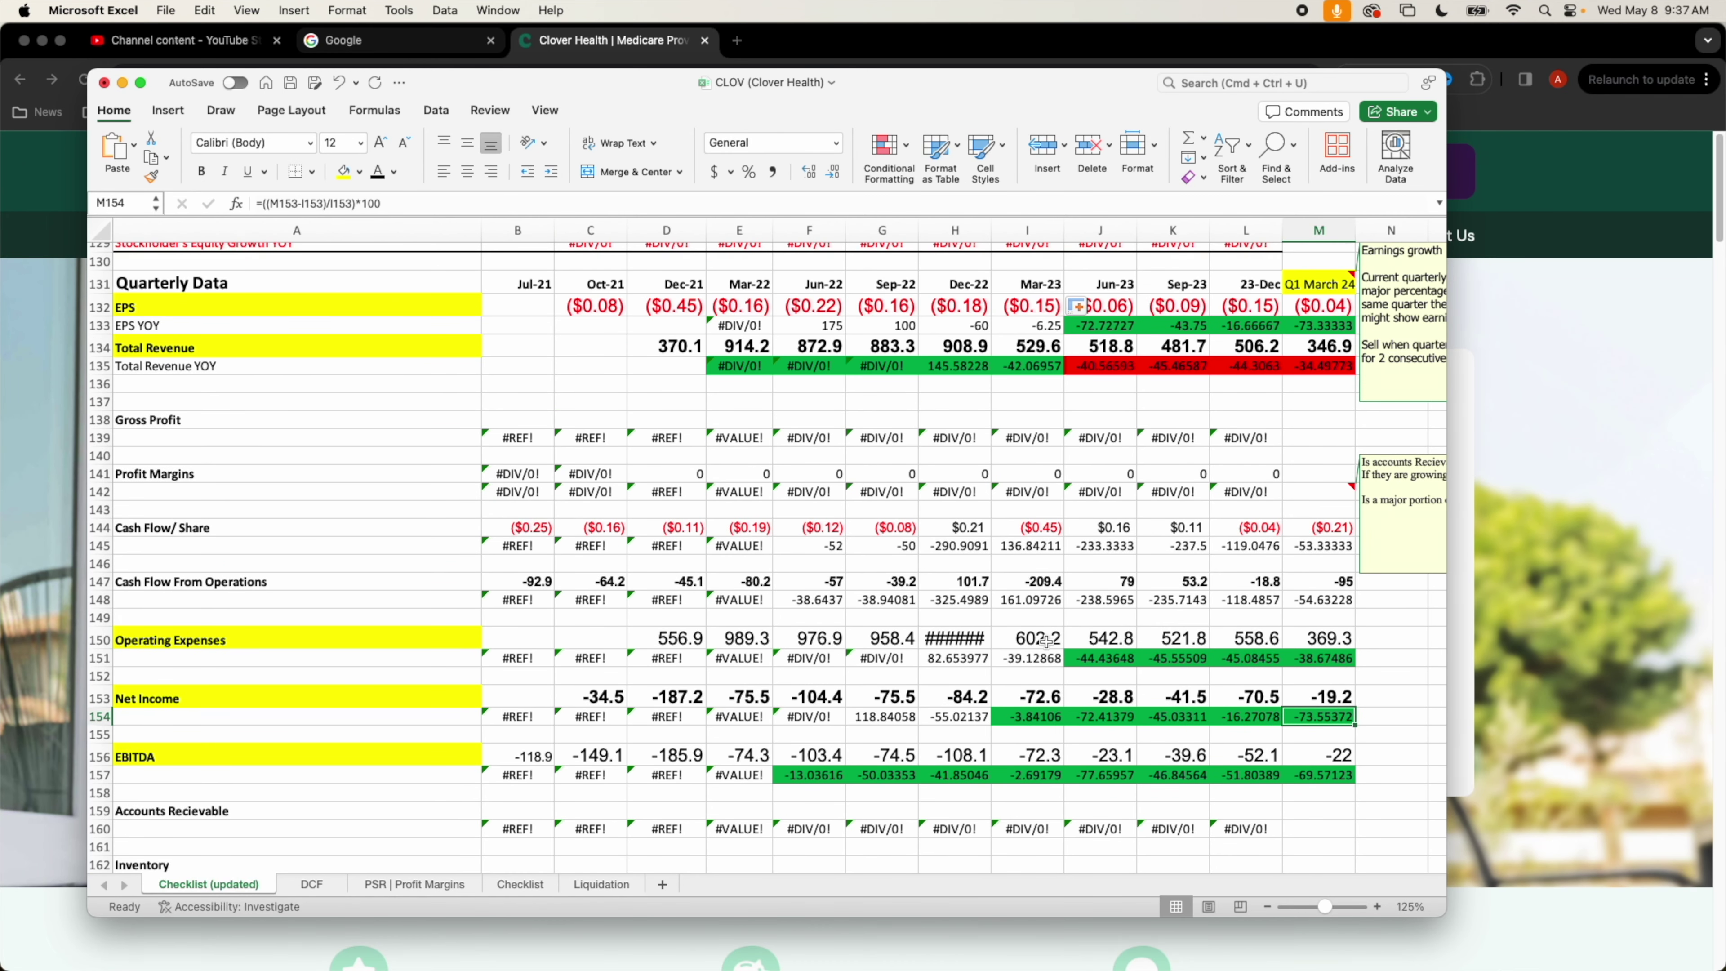
click(1330, 702)
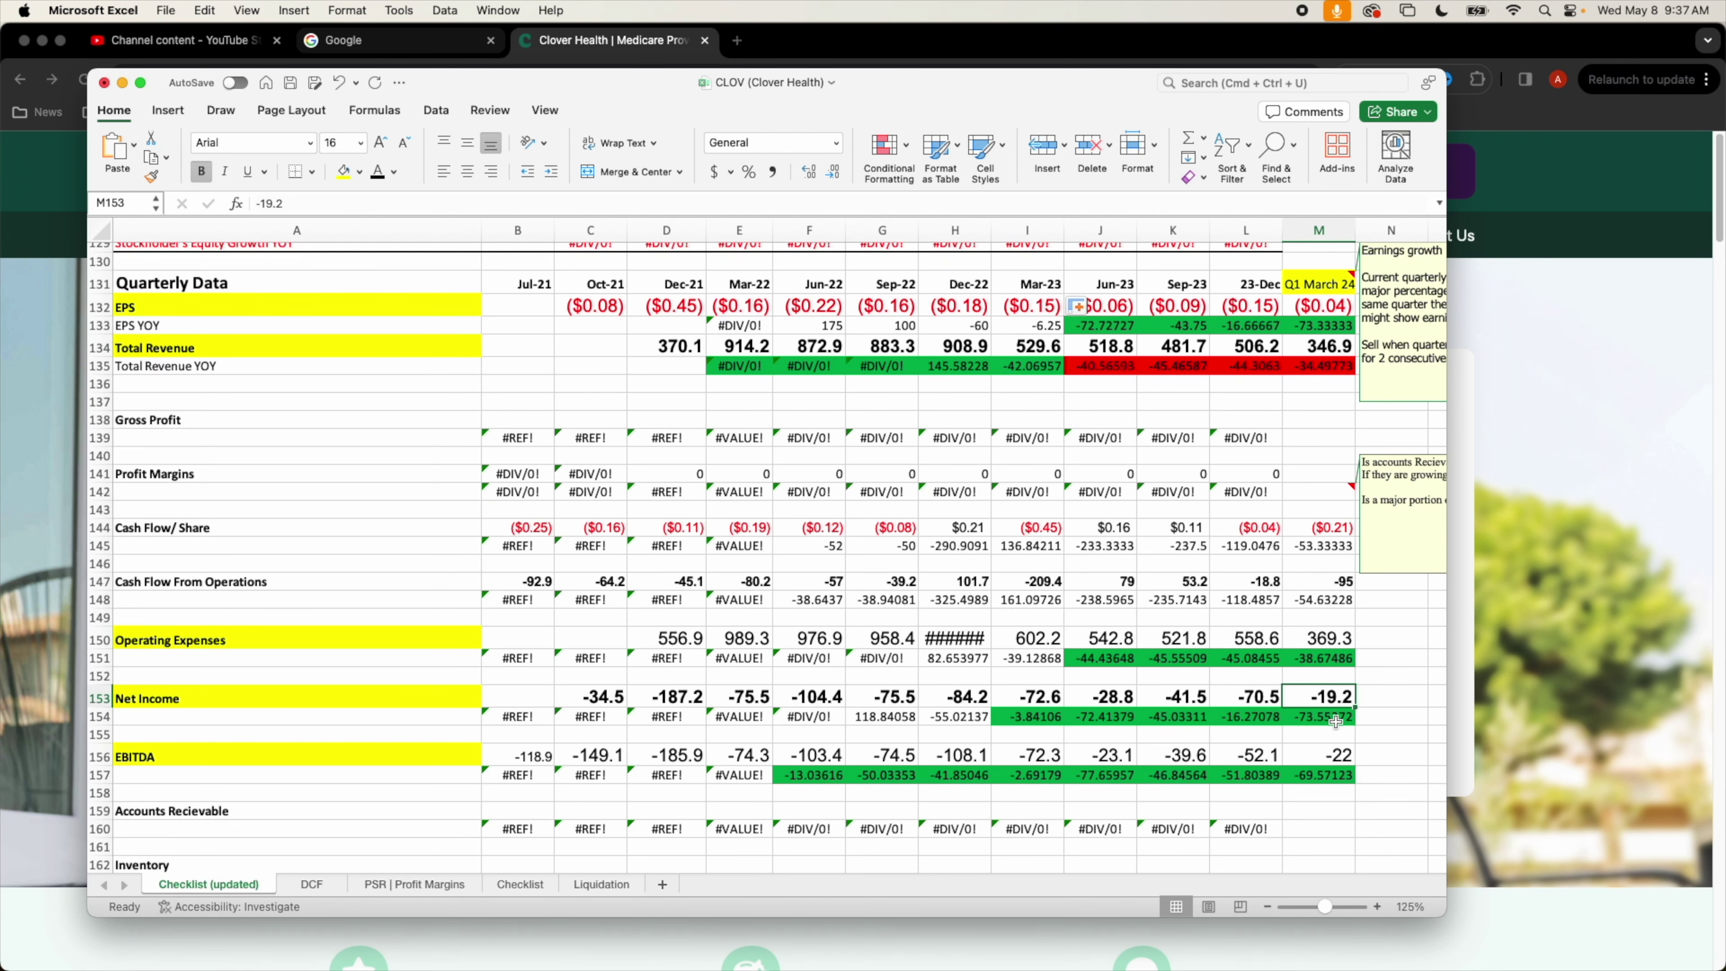
scroll(1173, 727, down, 2)
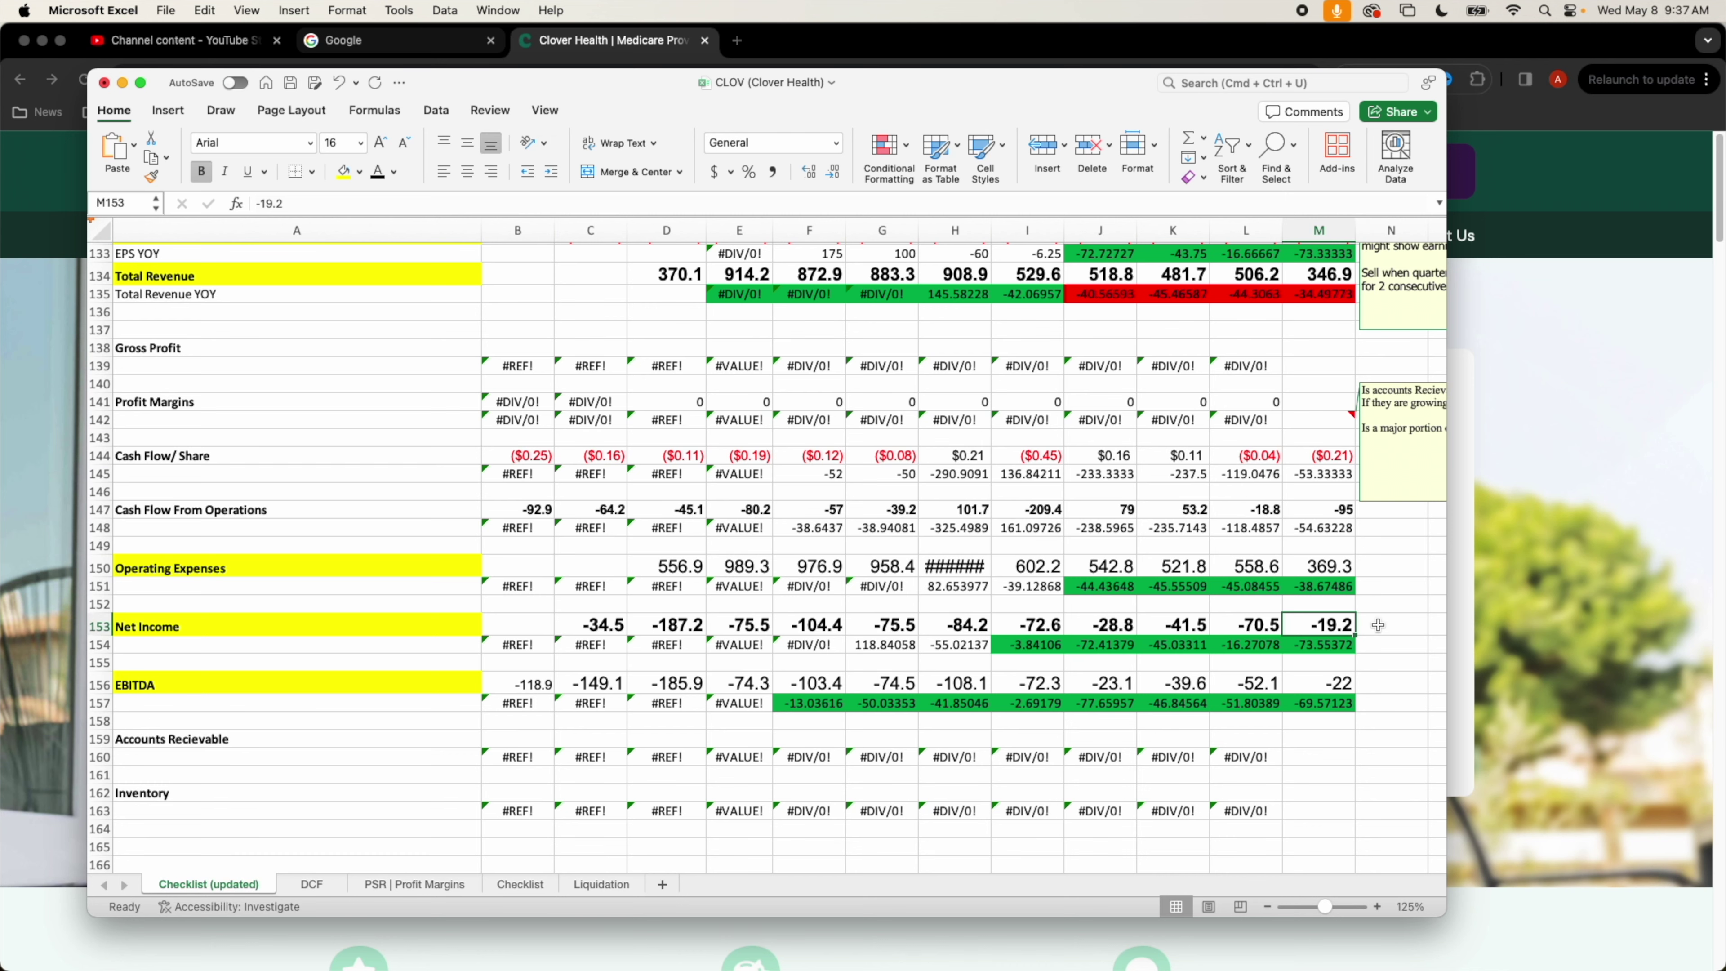
scroll(1330, 693, down, 1)
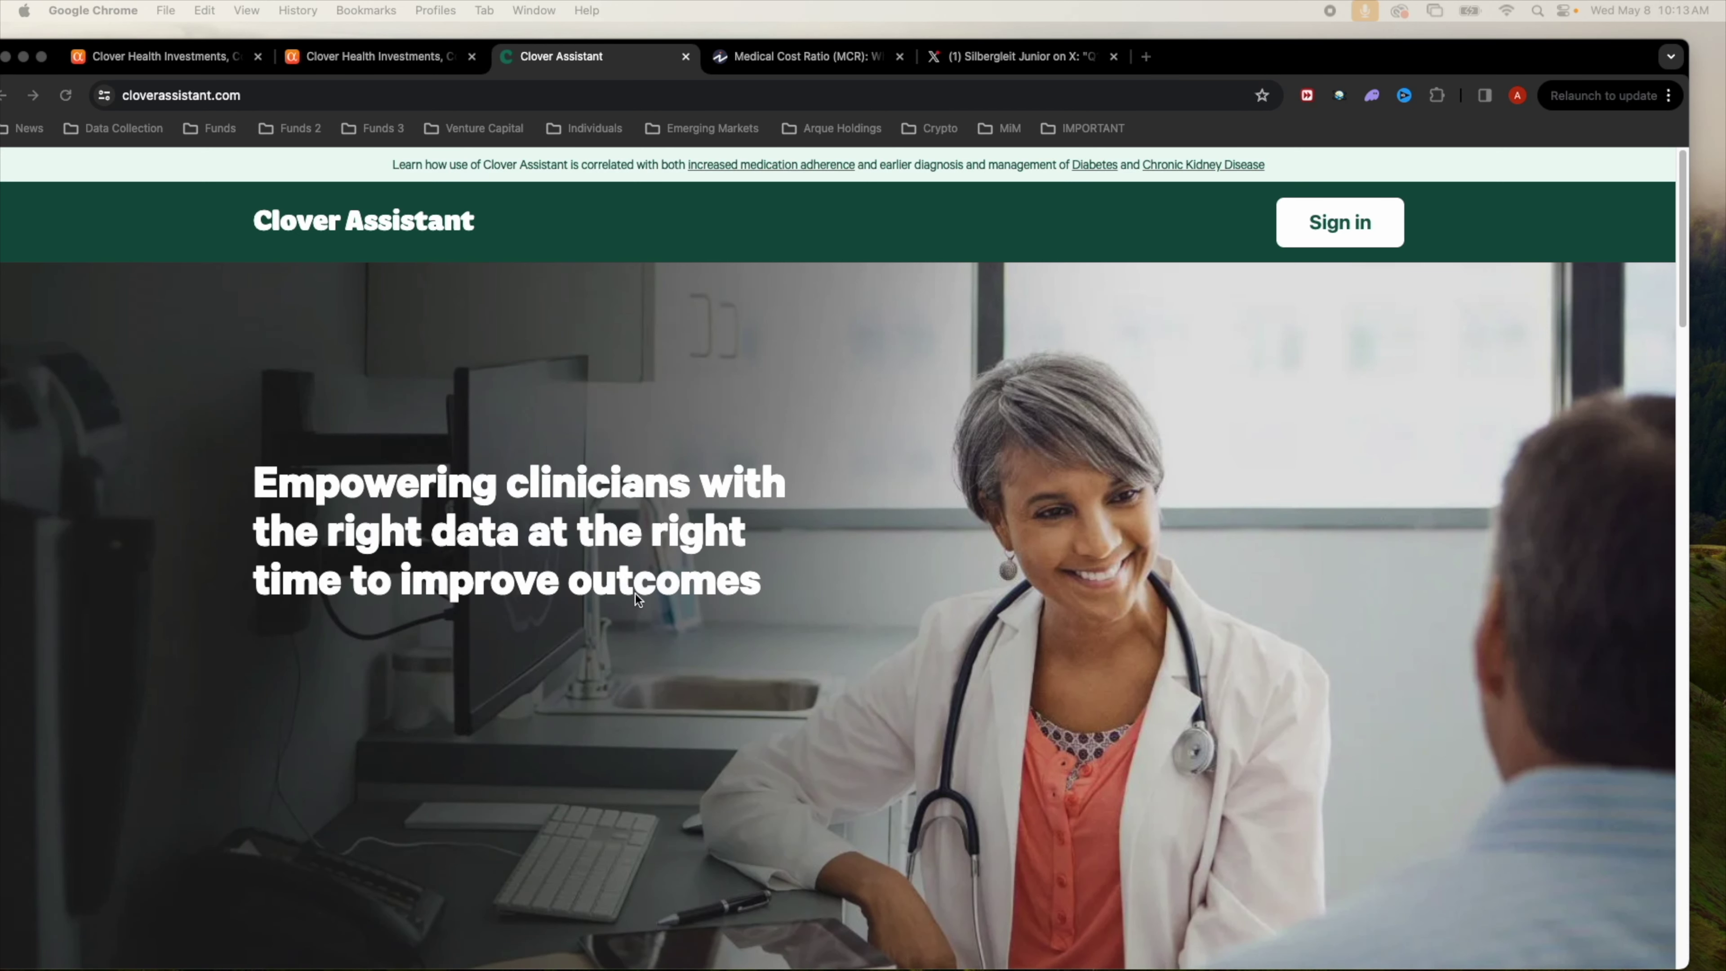
Step: Scroll the cloverassistant.com homepage down to the 'Designed around doctors' banner
scroll(820, 649, down, 10)
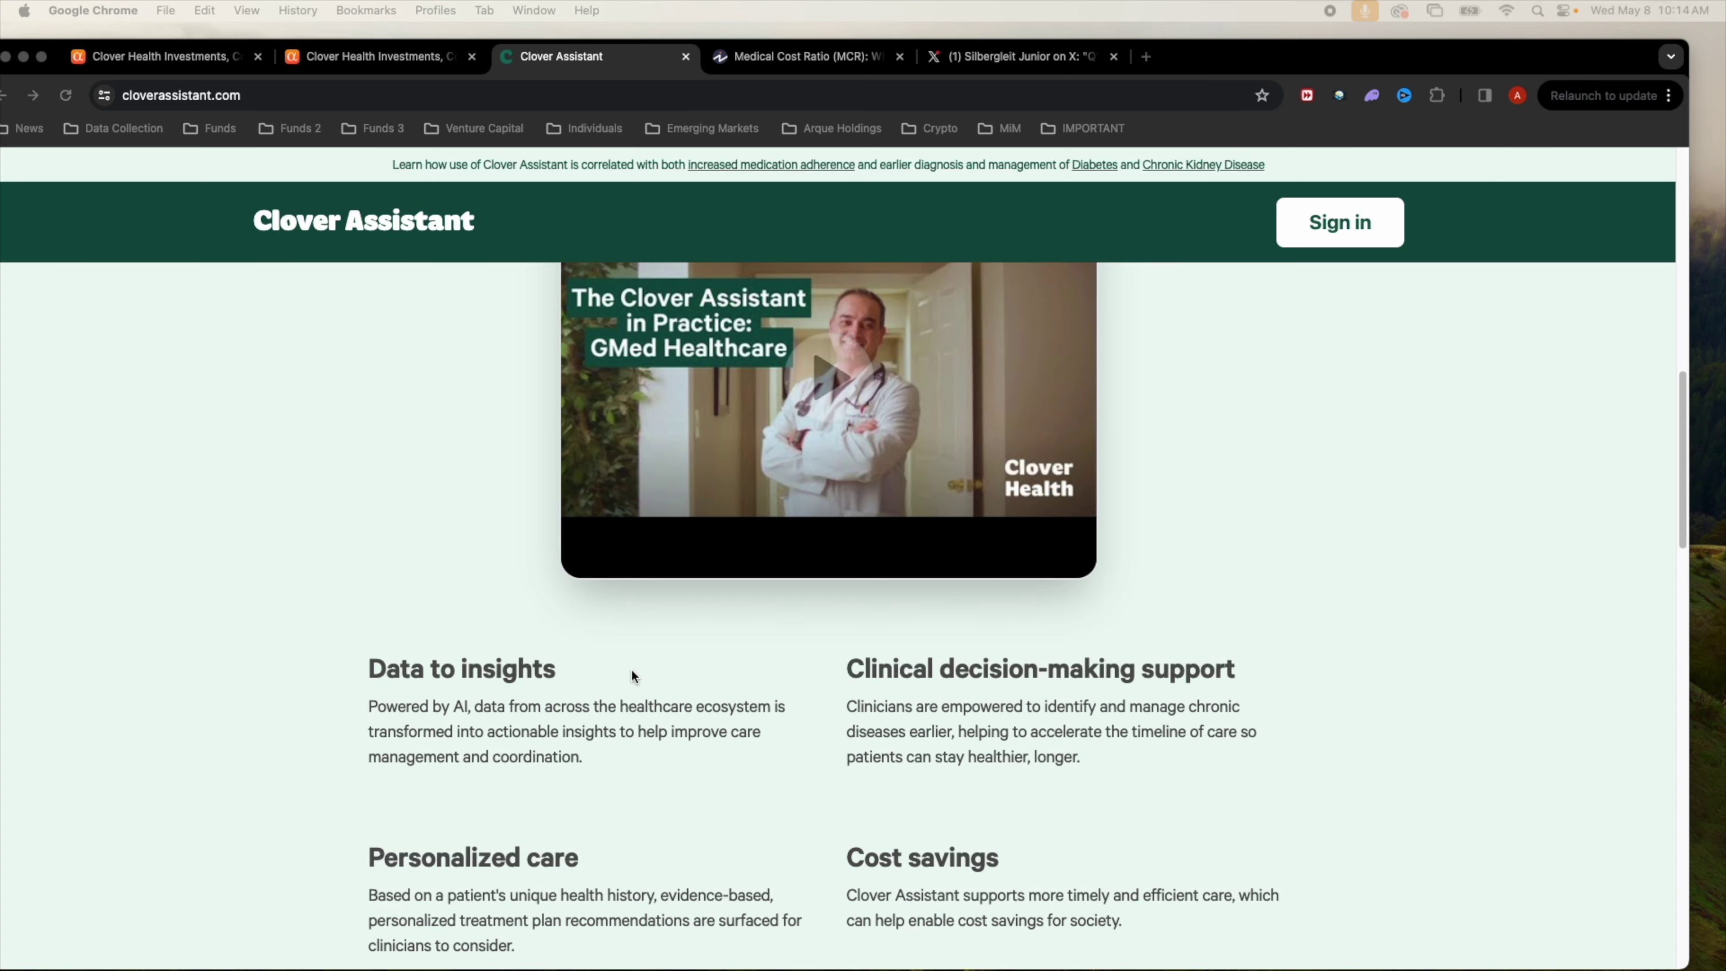
scroll(544, 714, down, 5)
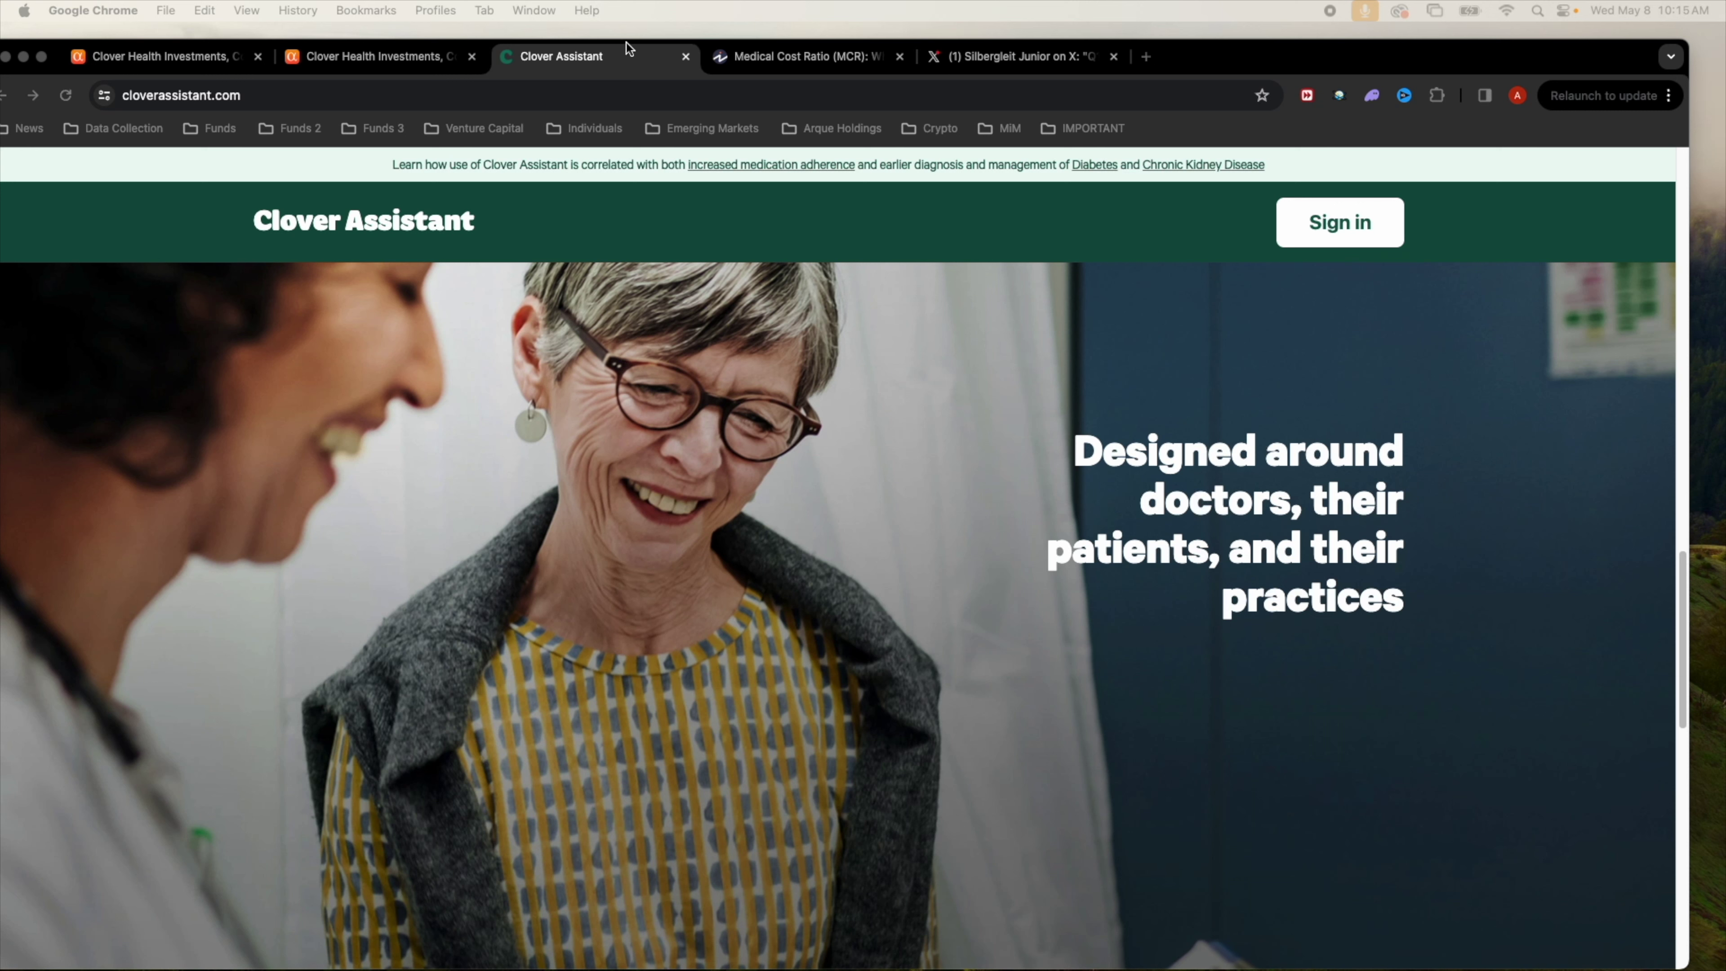
Step: Highlight the transcript's 2024 MCR guidance sentence, ending on the 79% to 81% range
key(super+1)
drag(445, 395, 893, 396)
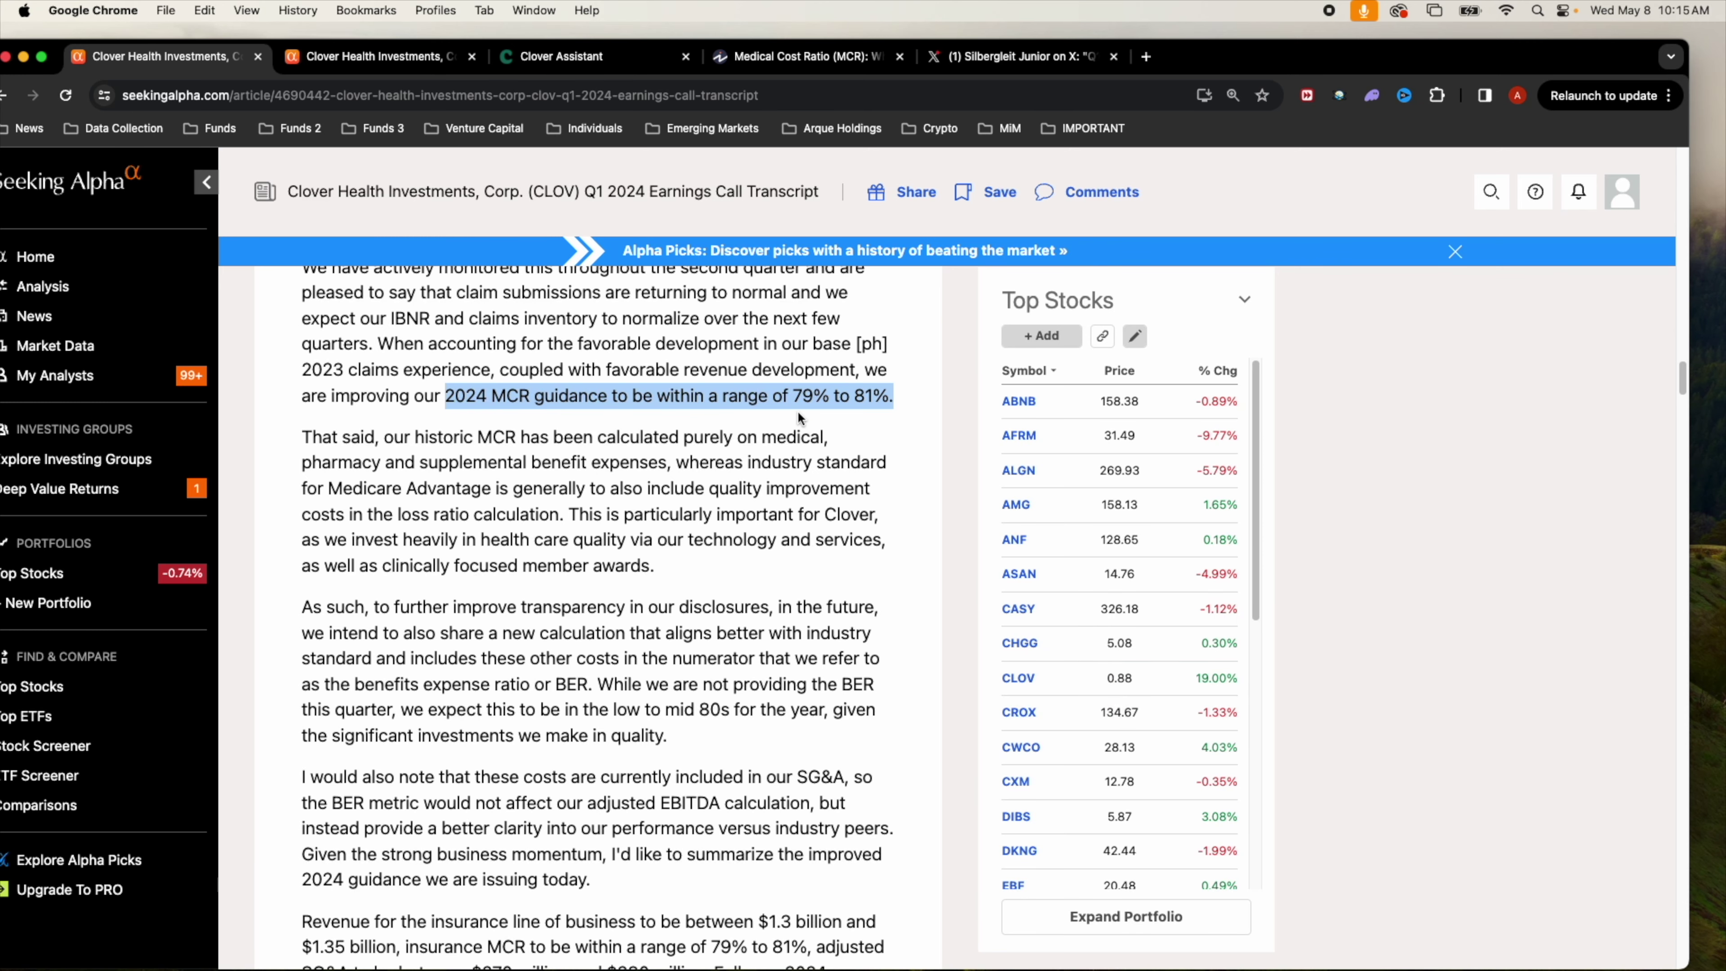
scroll(842, 423, up, 1)
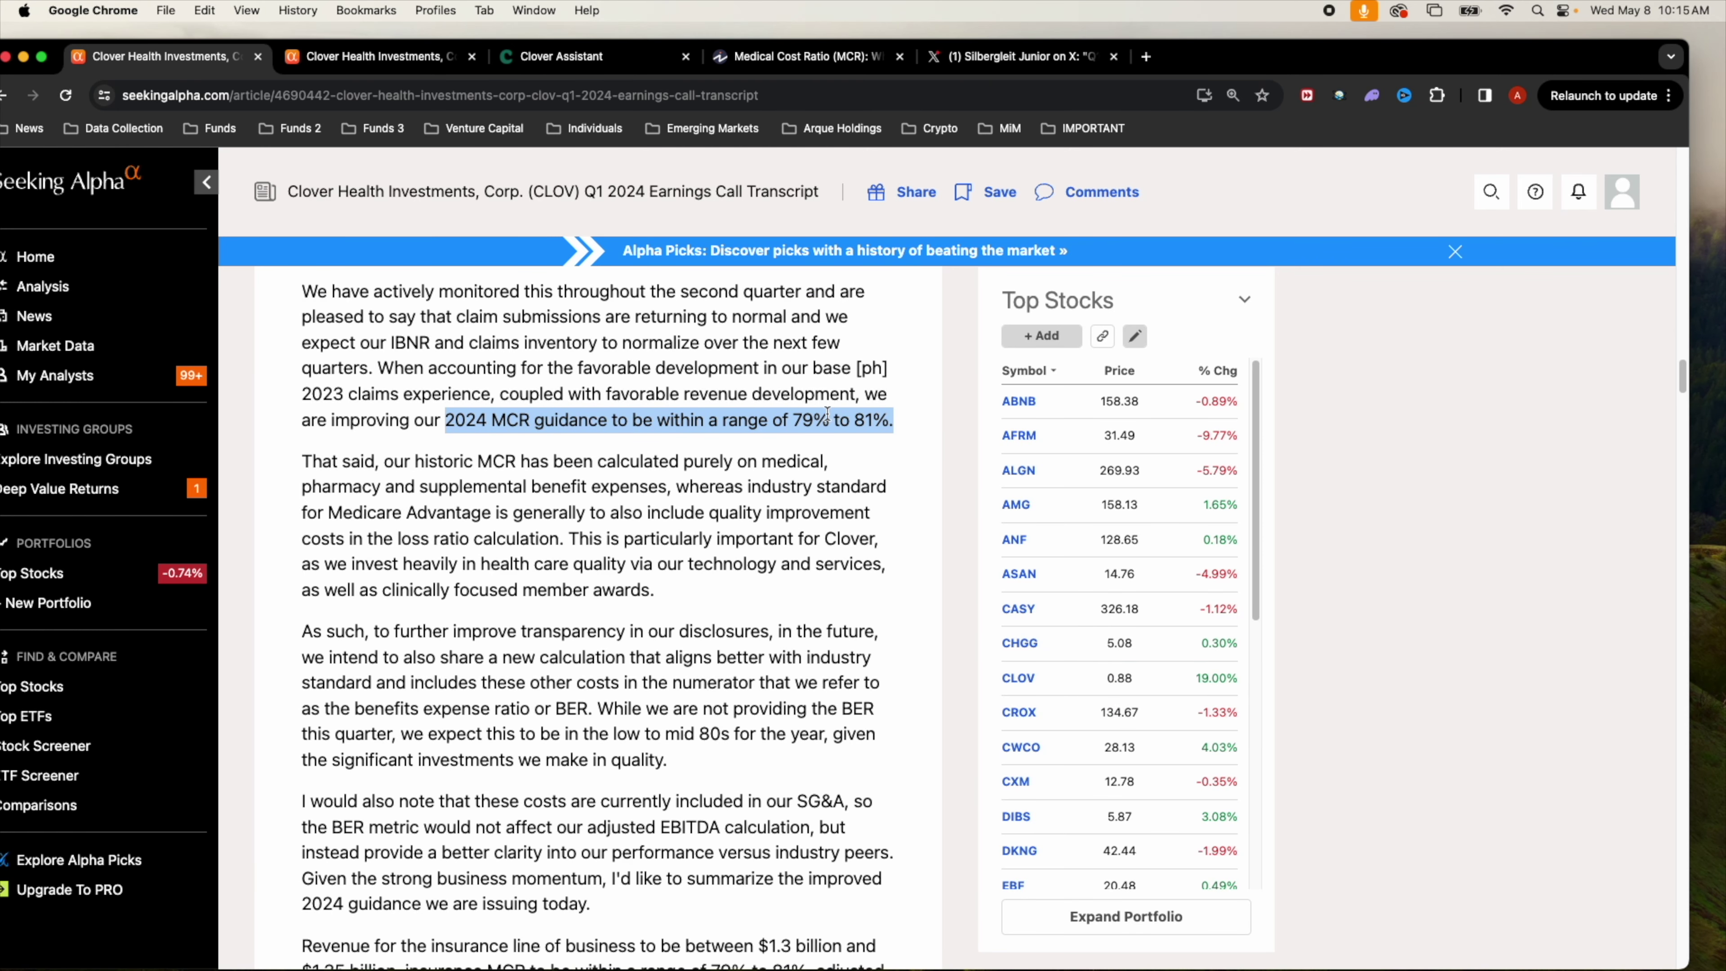
drag(893, 420, 798, 427)
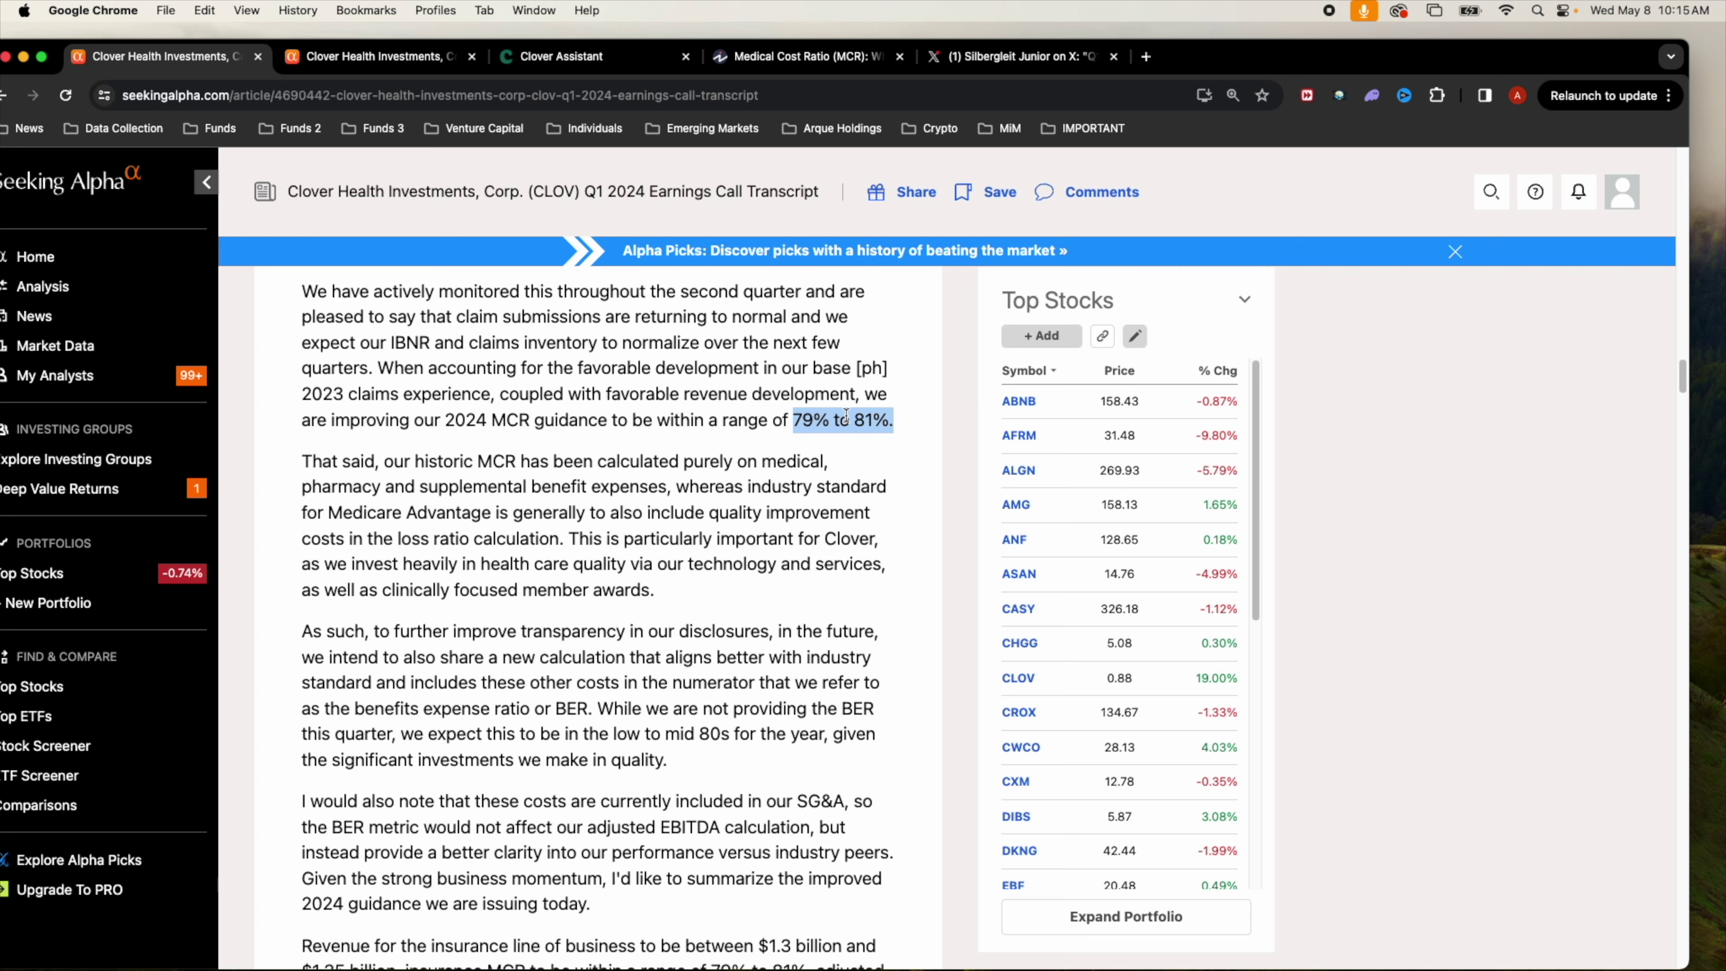
drag(889, 420, 491, 421)
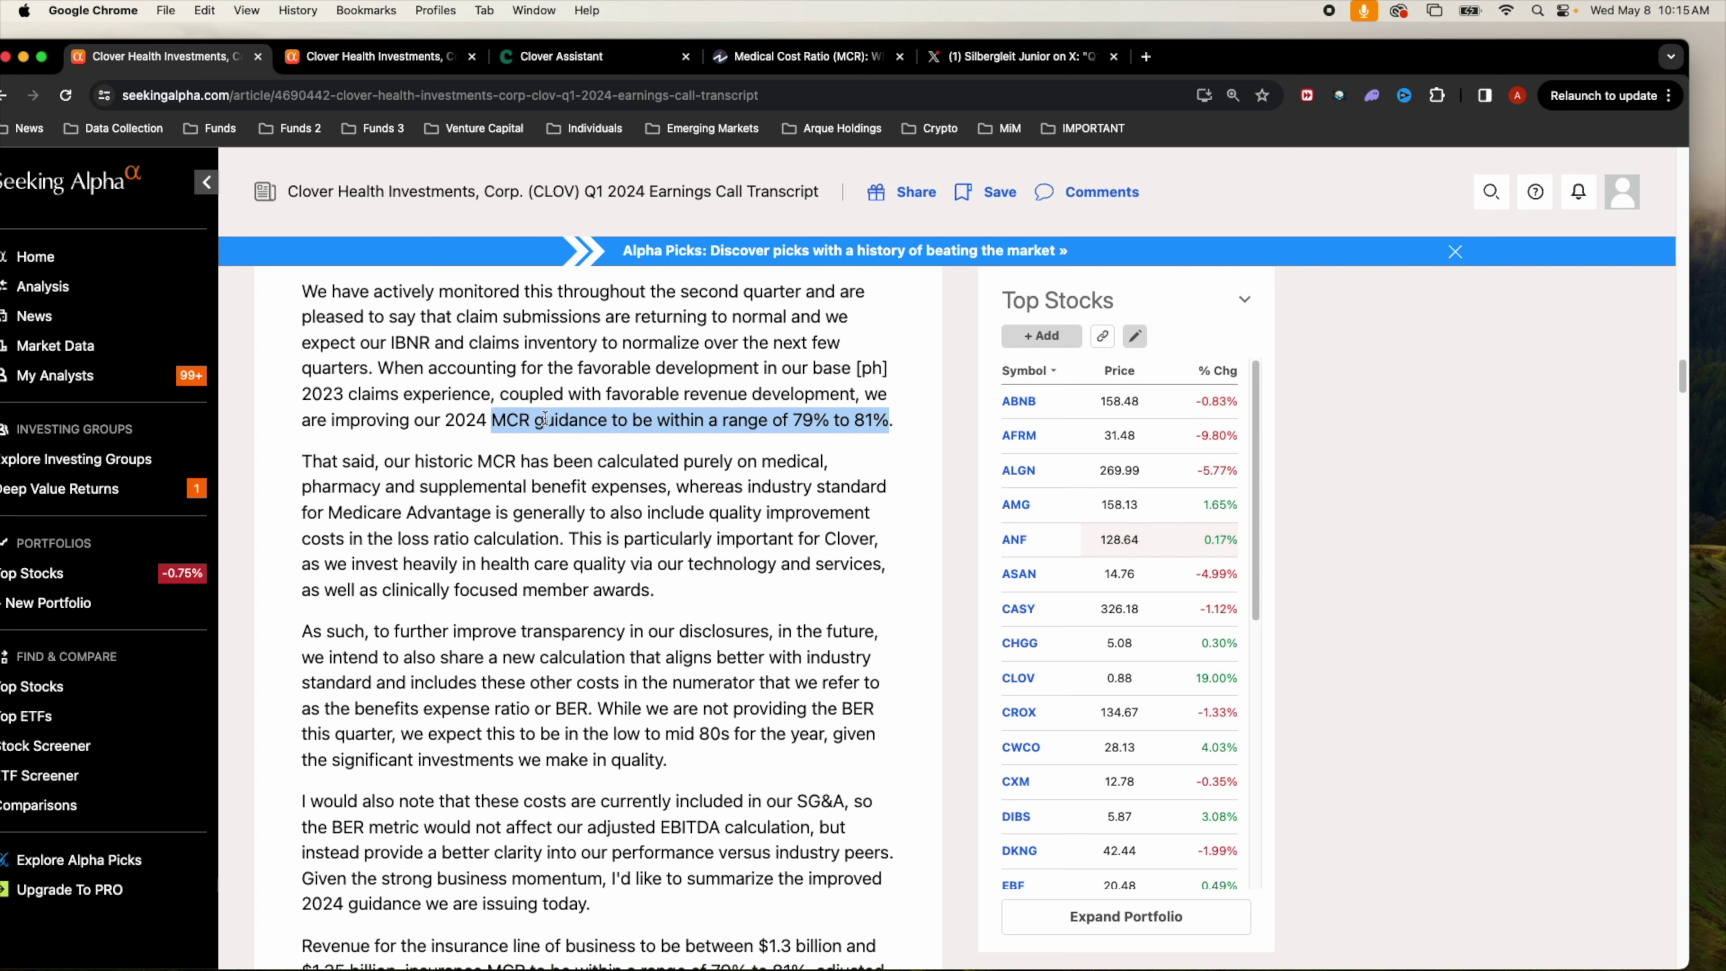
drag(890, 426, 804, 426)
click(1005, 57)
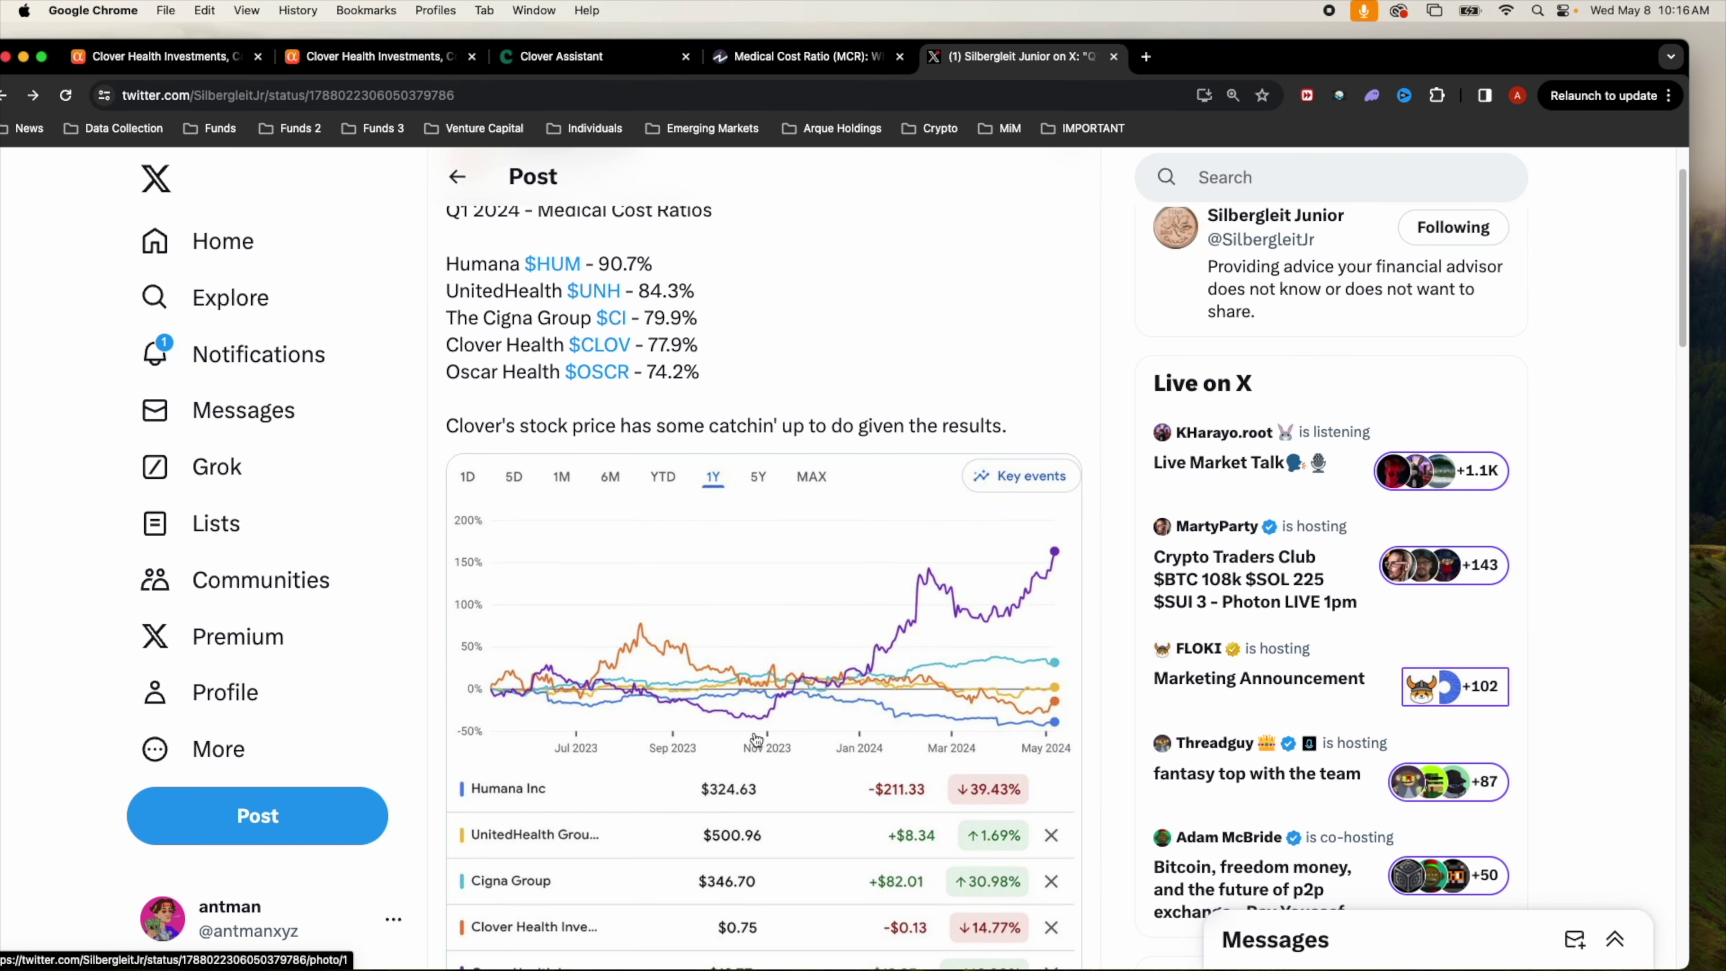
Step: Highlight the 'Q1 2024 - Medical Cost Ratios' title, all five insurers' ratios, and Clover's 77.9%
scroll(859, 500, up, 3)
scroll(860, 499, down, 1)
scroll(852, 509, up, 1)
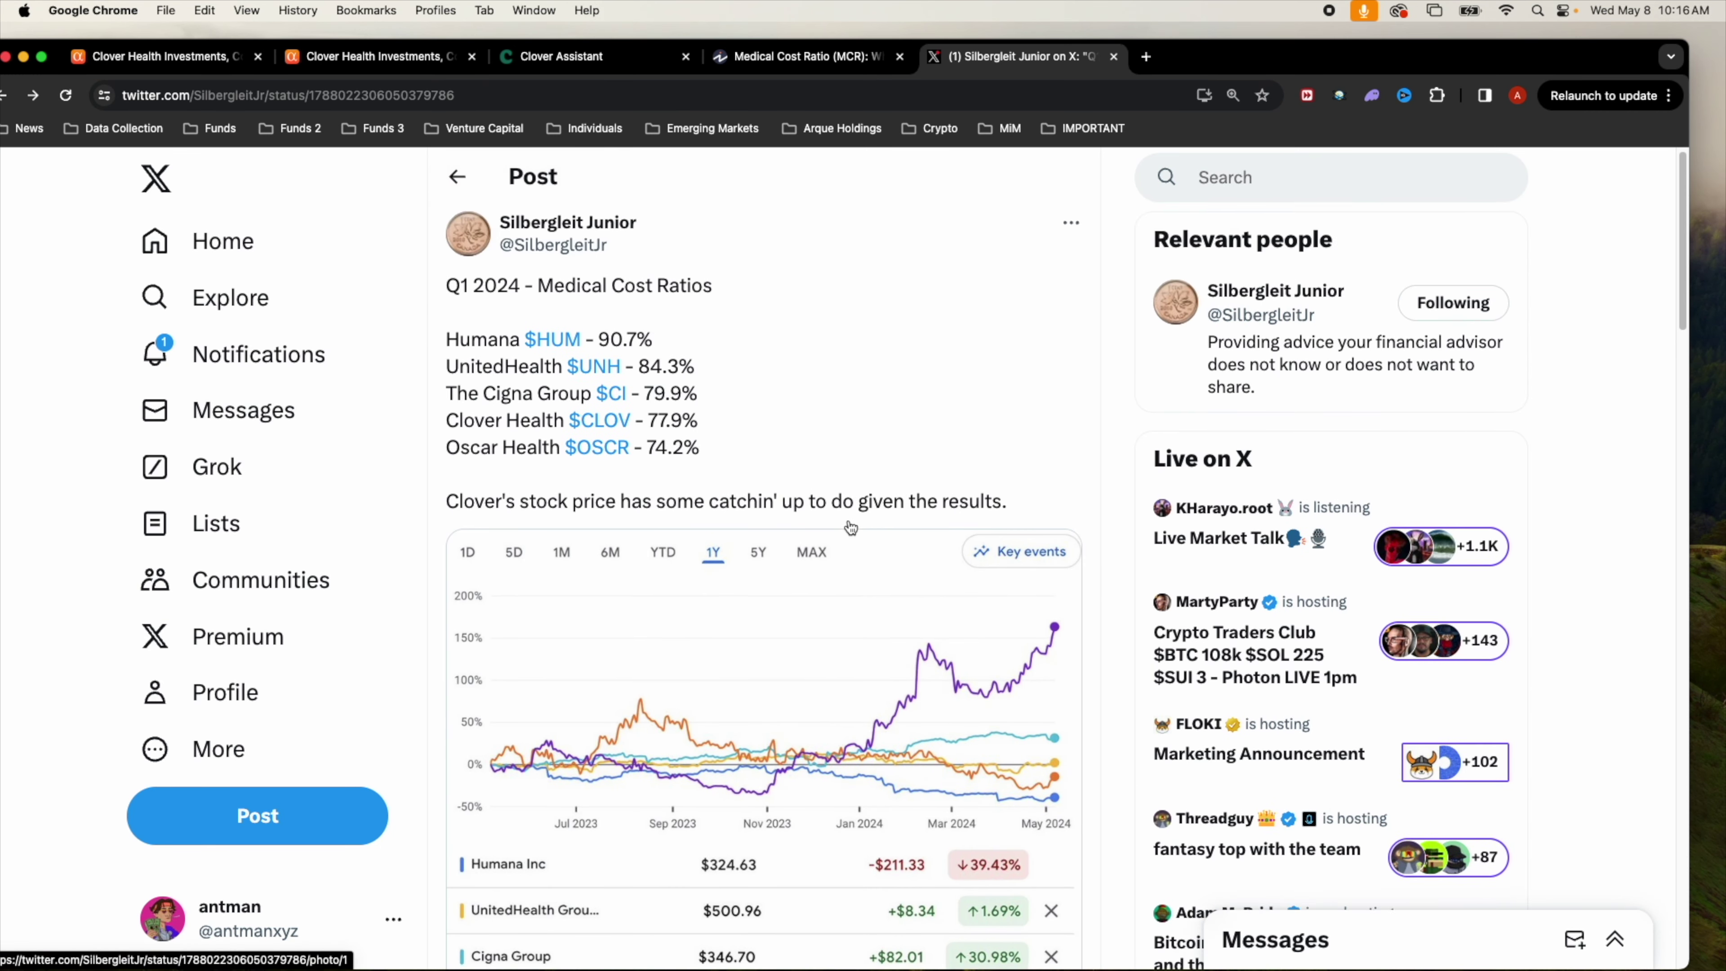
scroll(849, 518, down, 1)
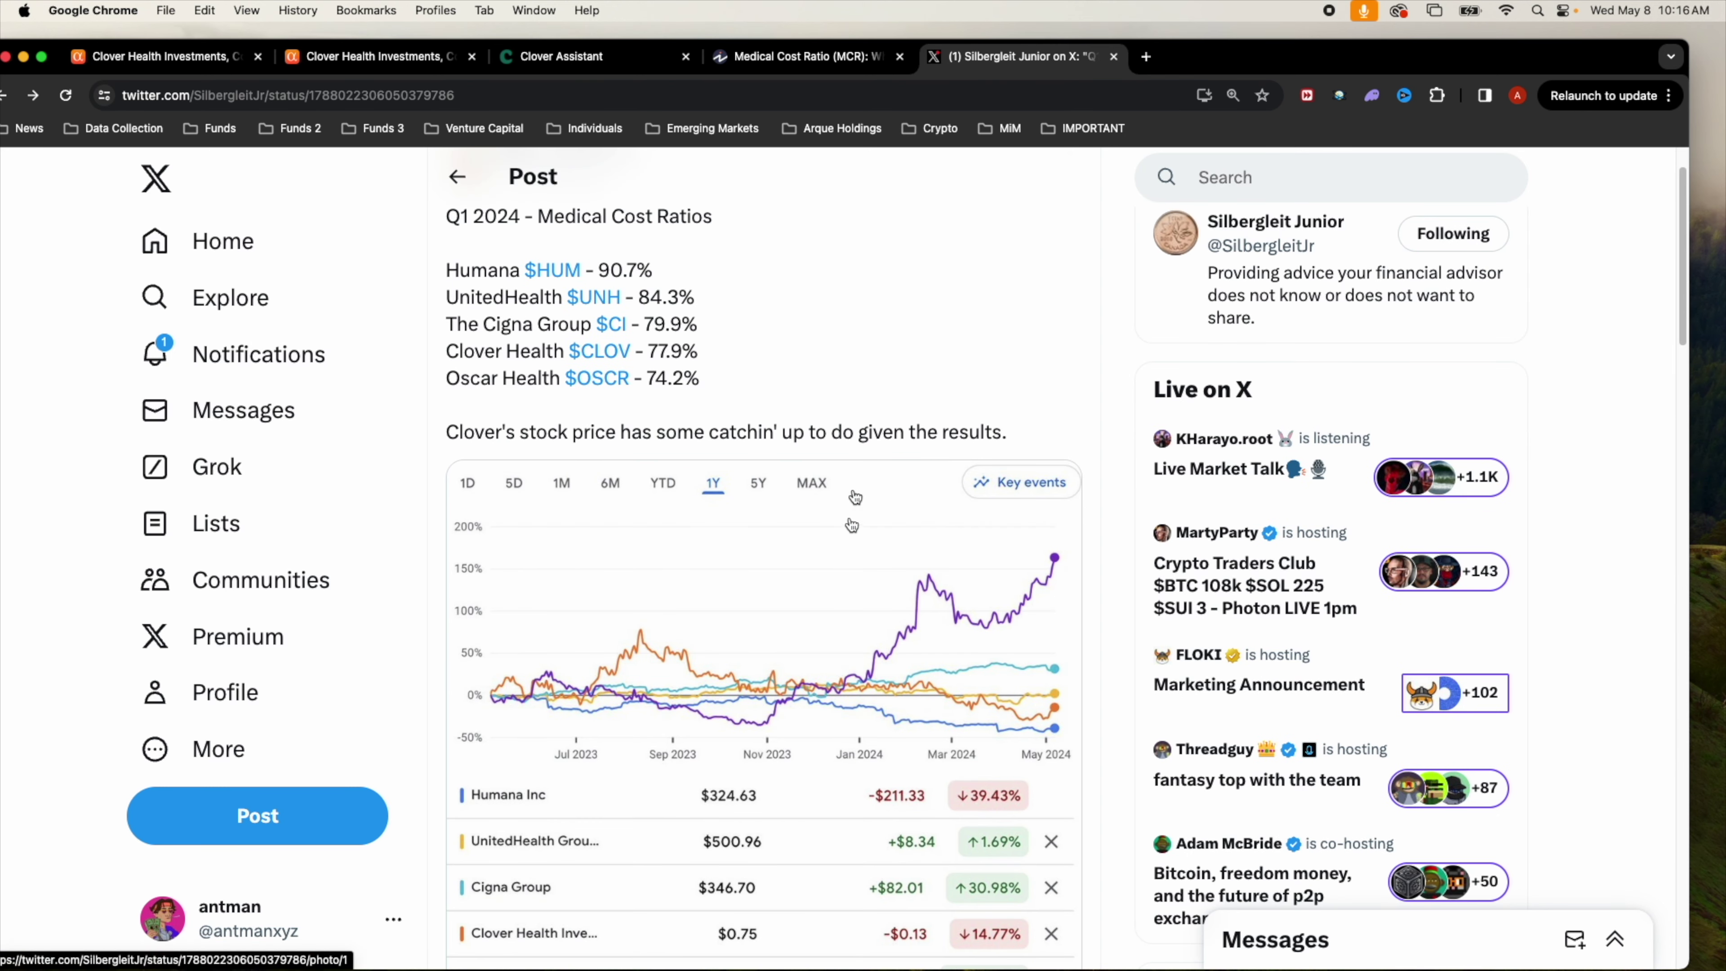
triple_click(503, 218)
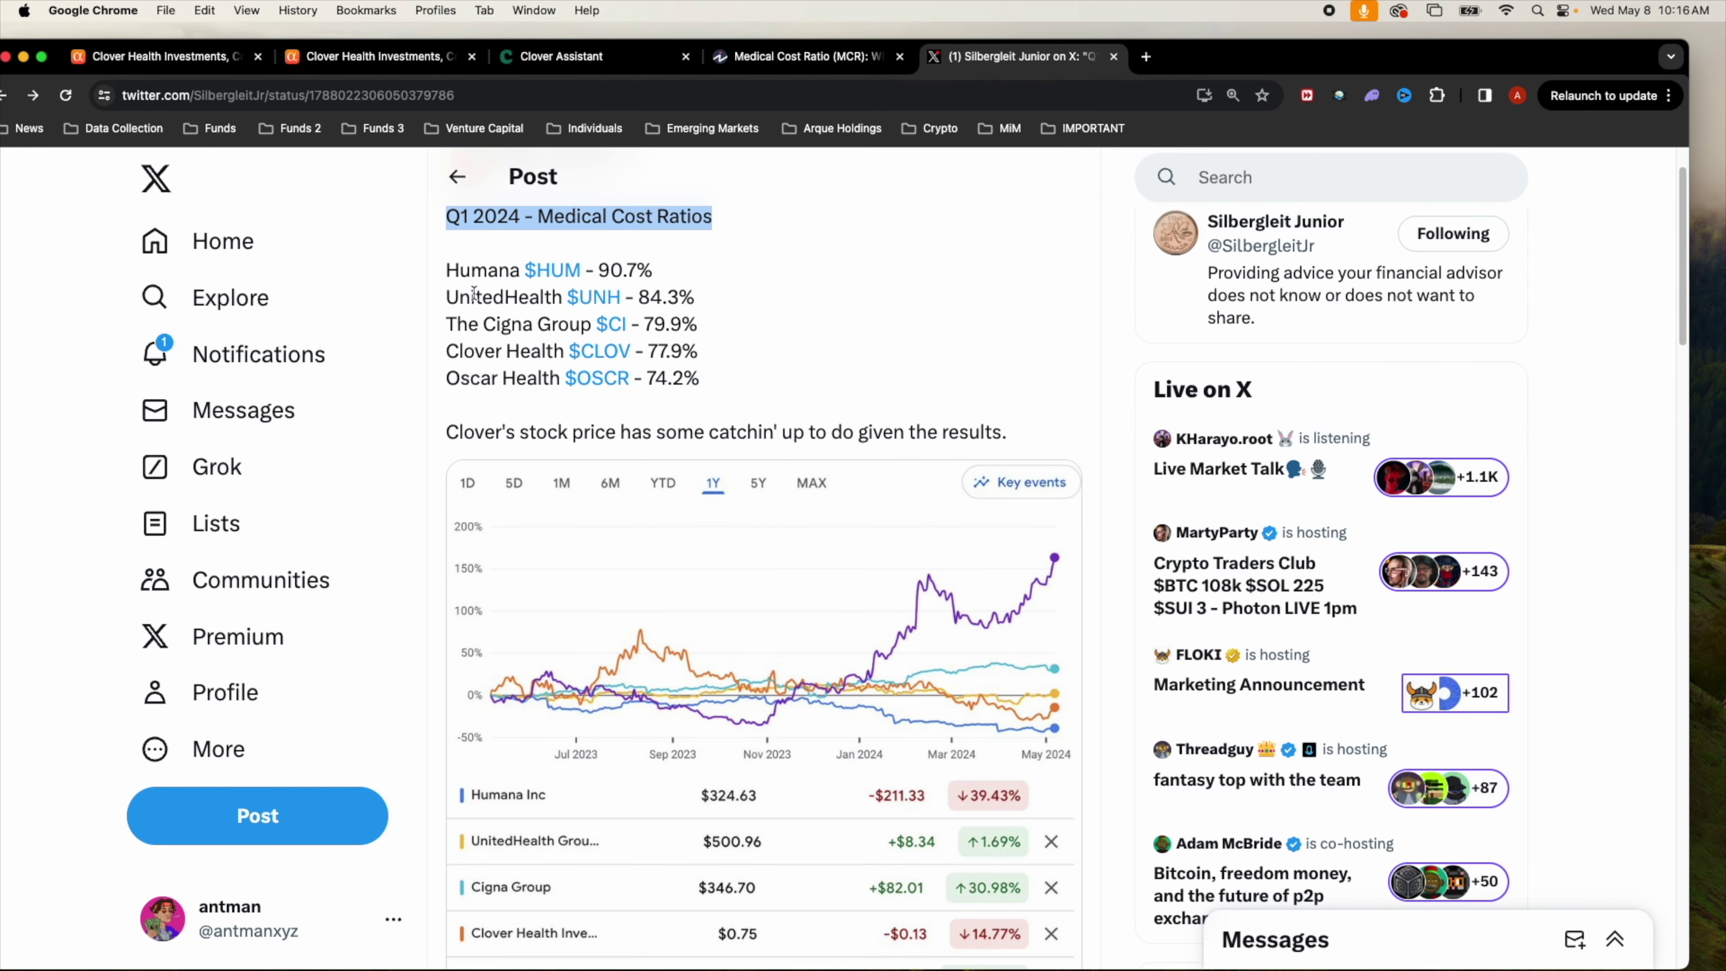
mouse_move(448, 271)
mouse_down()
mouse_move(551, 298)
mouse_move(701, 379)
mouse_up()
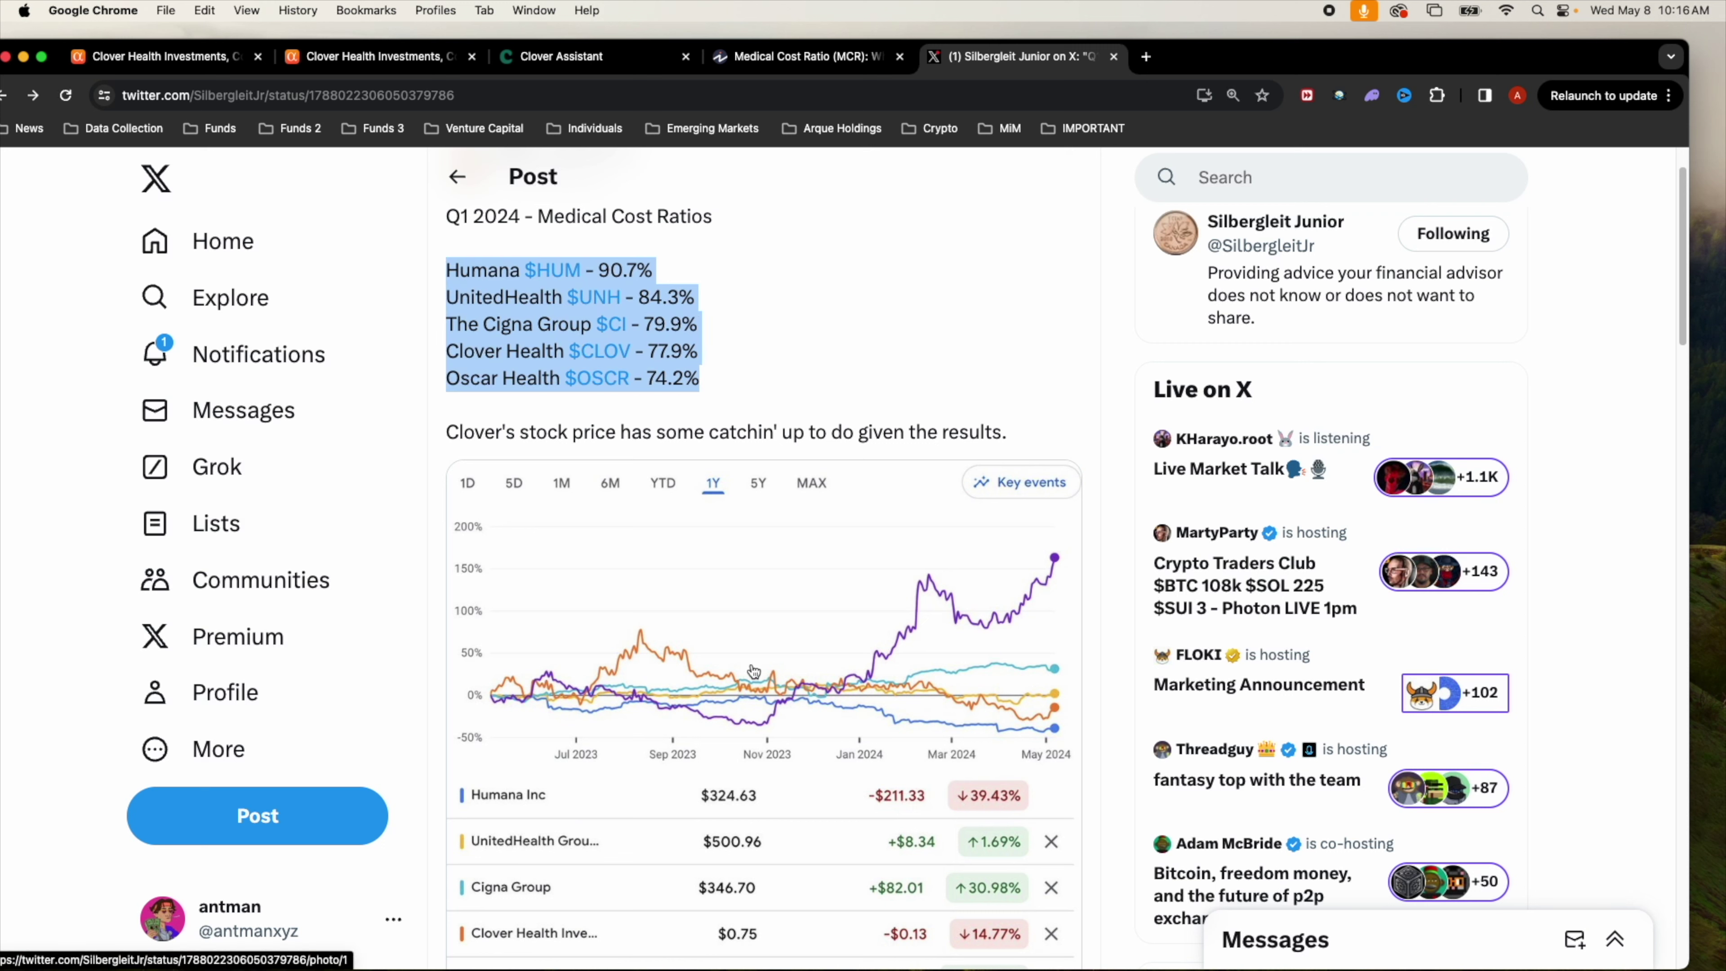
triple_click(632, 354)
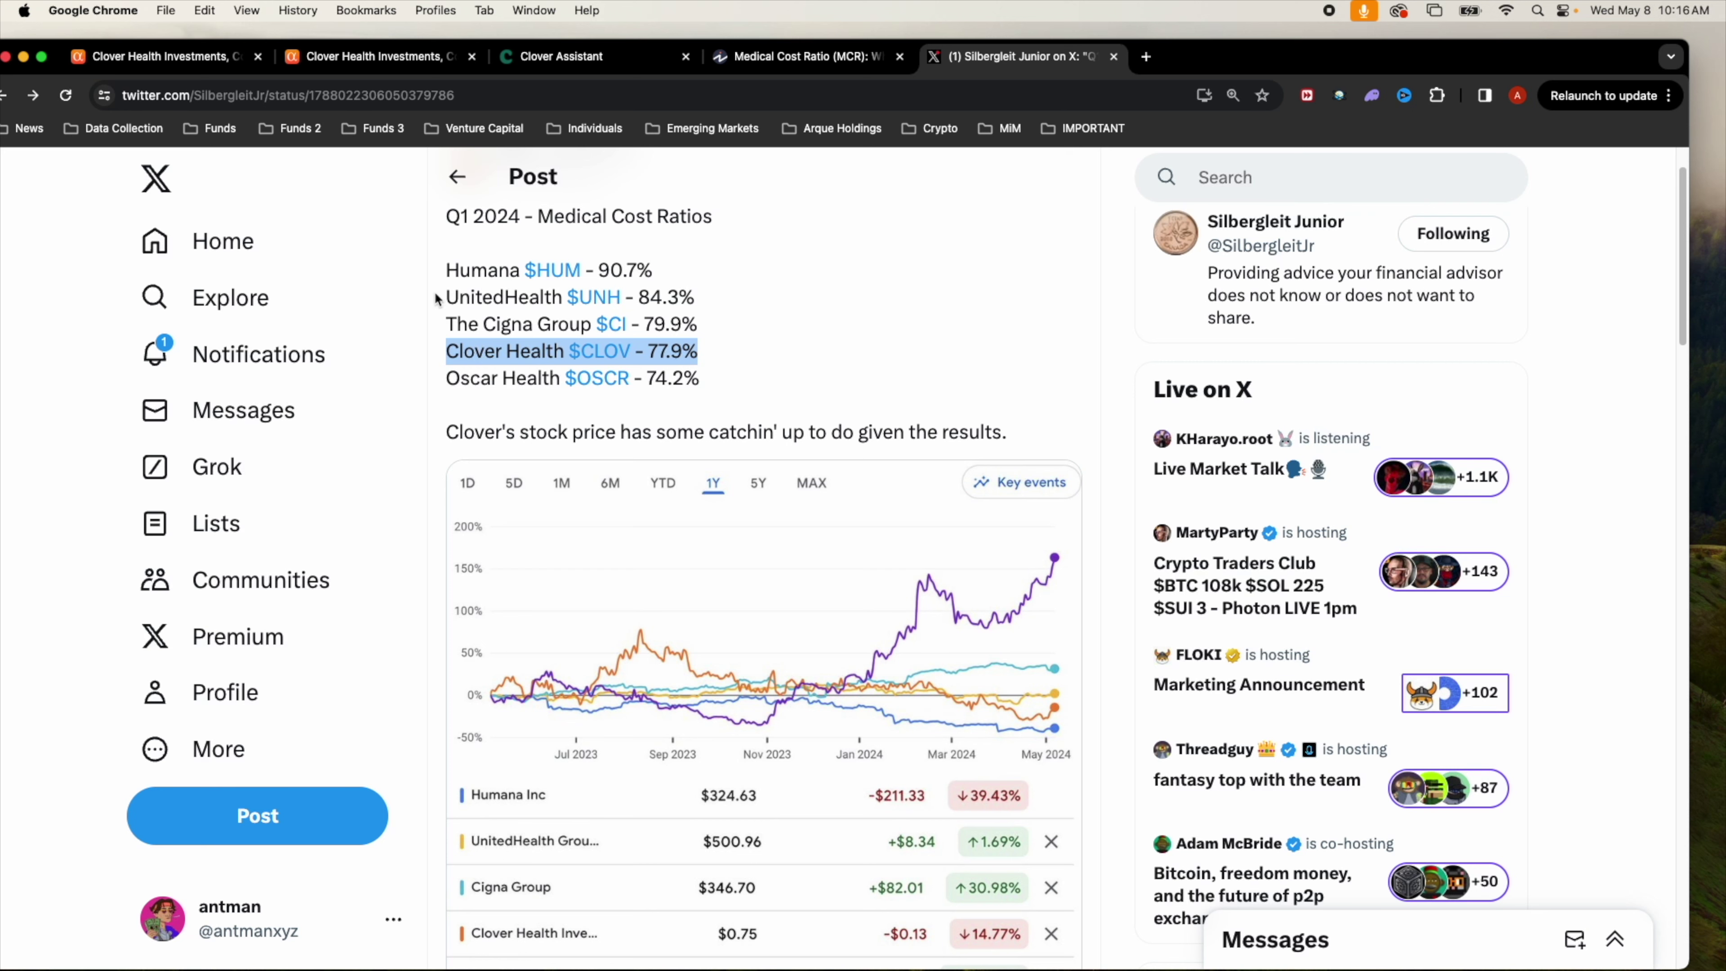
Step: Enlarge and close the peer stock price chart twice, re-highlighting Clover's 77.9% line
click(824, 494)
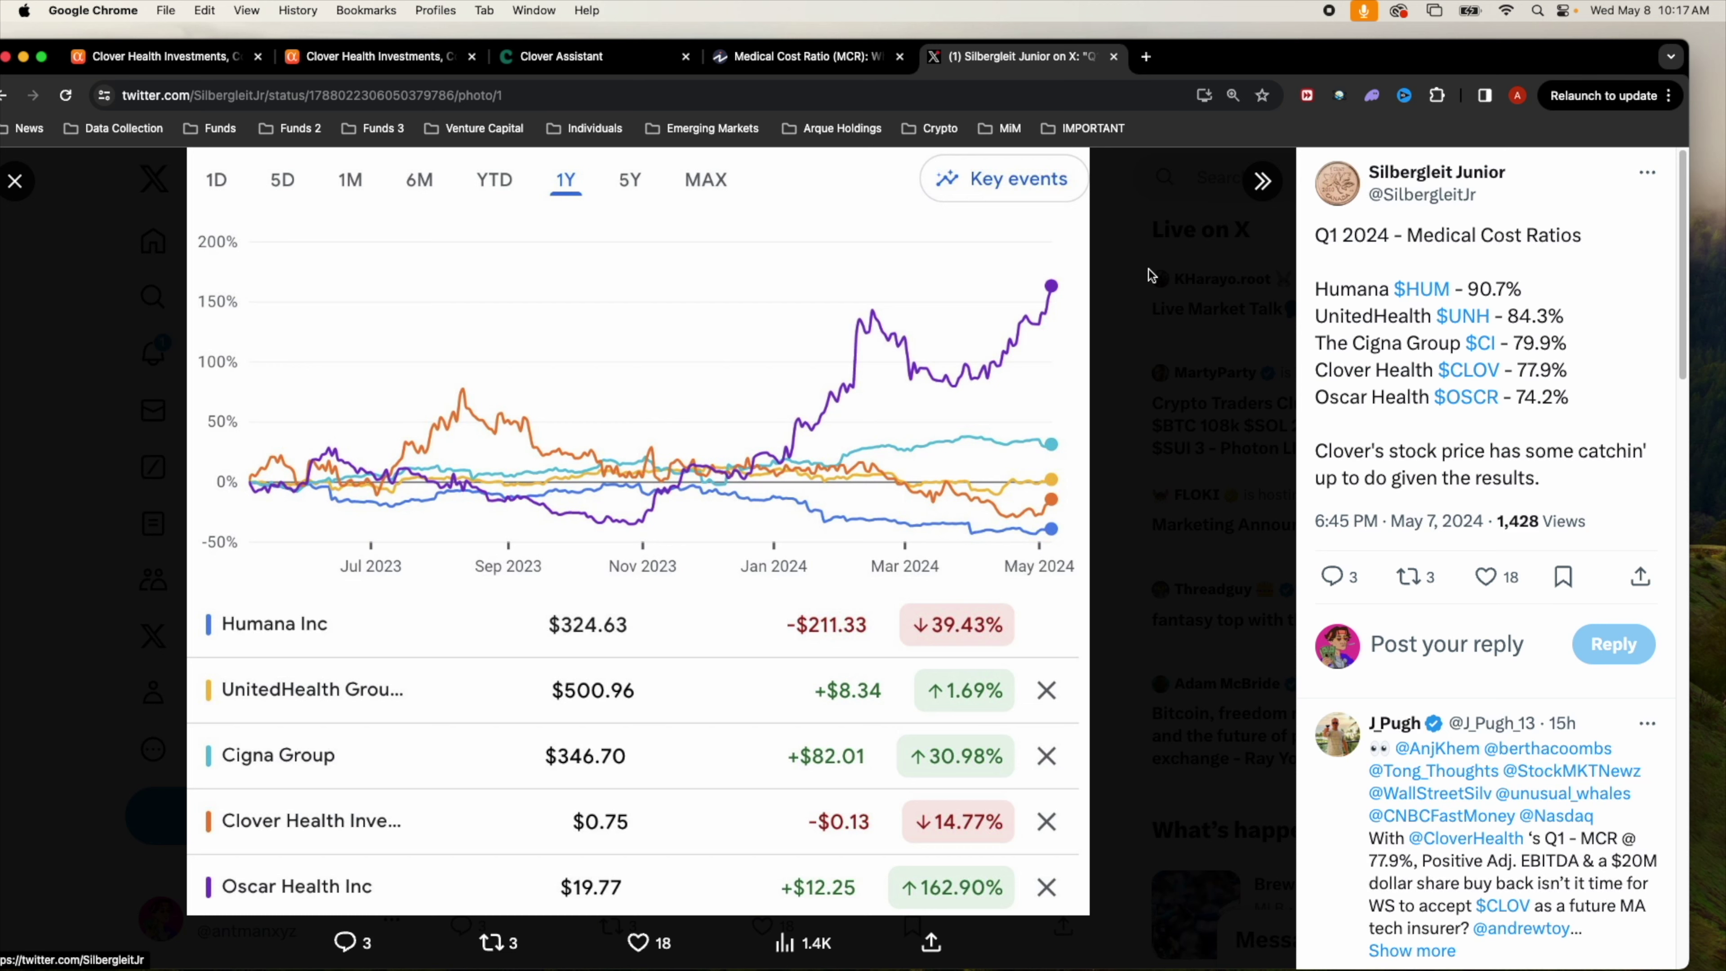
click(1148, 439)
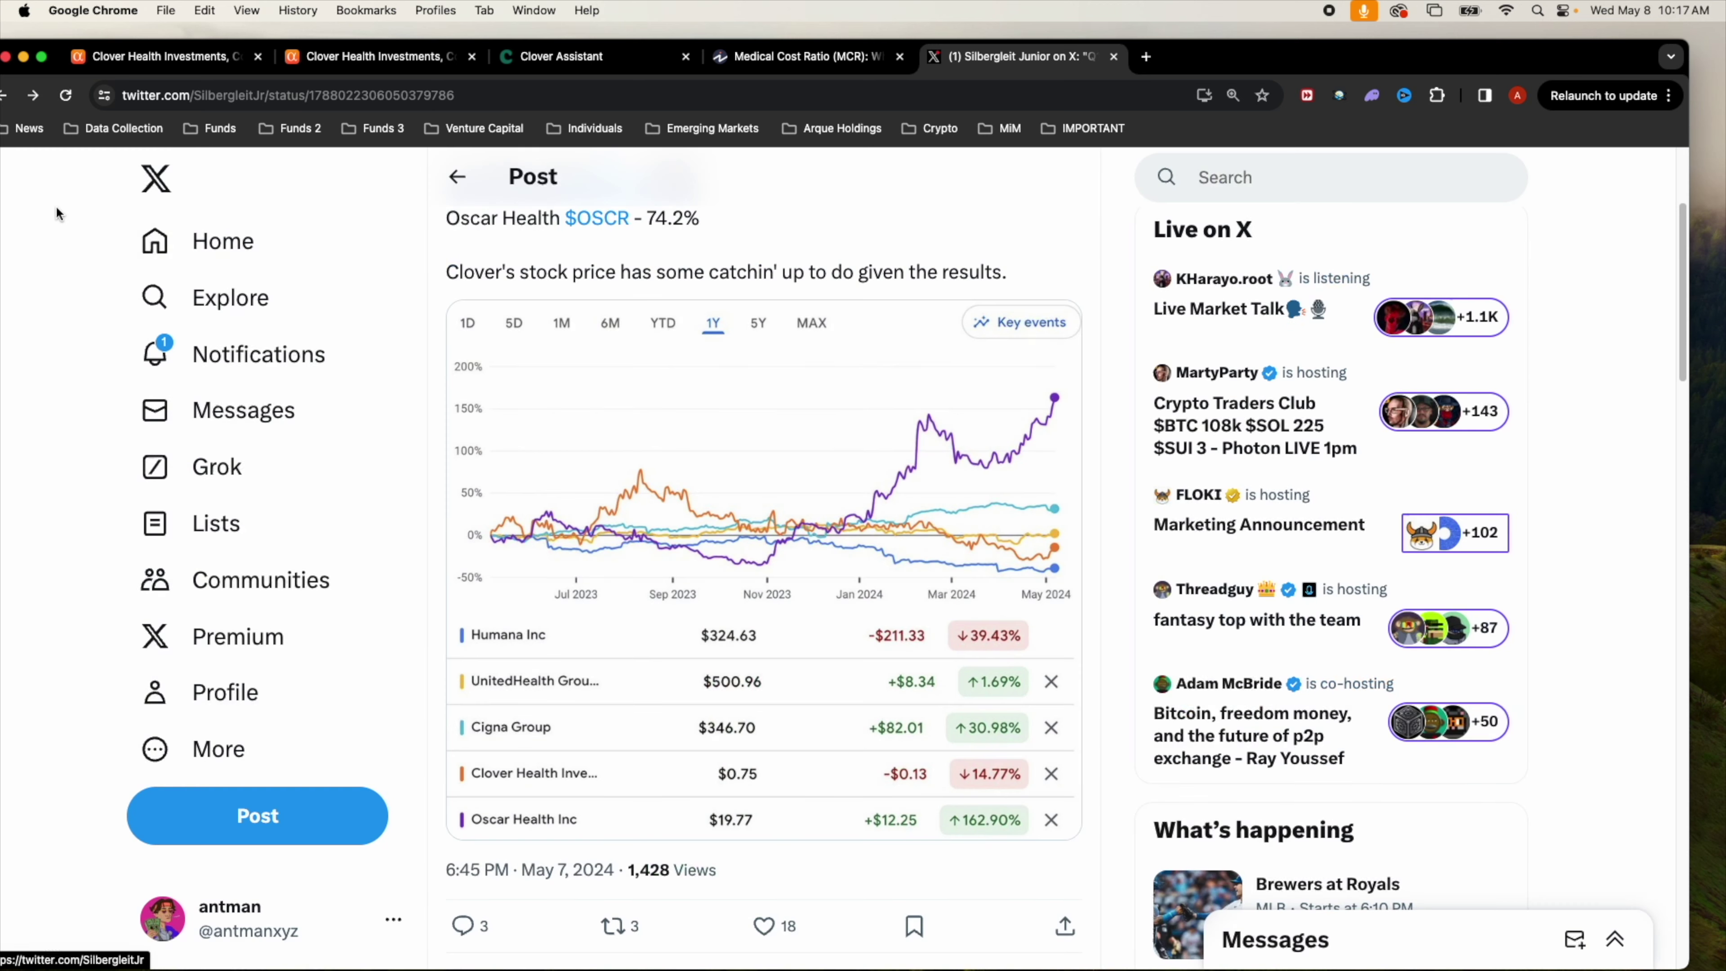
scroll(650, 401, up, 2)
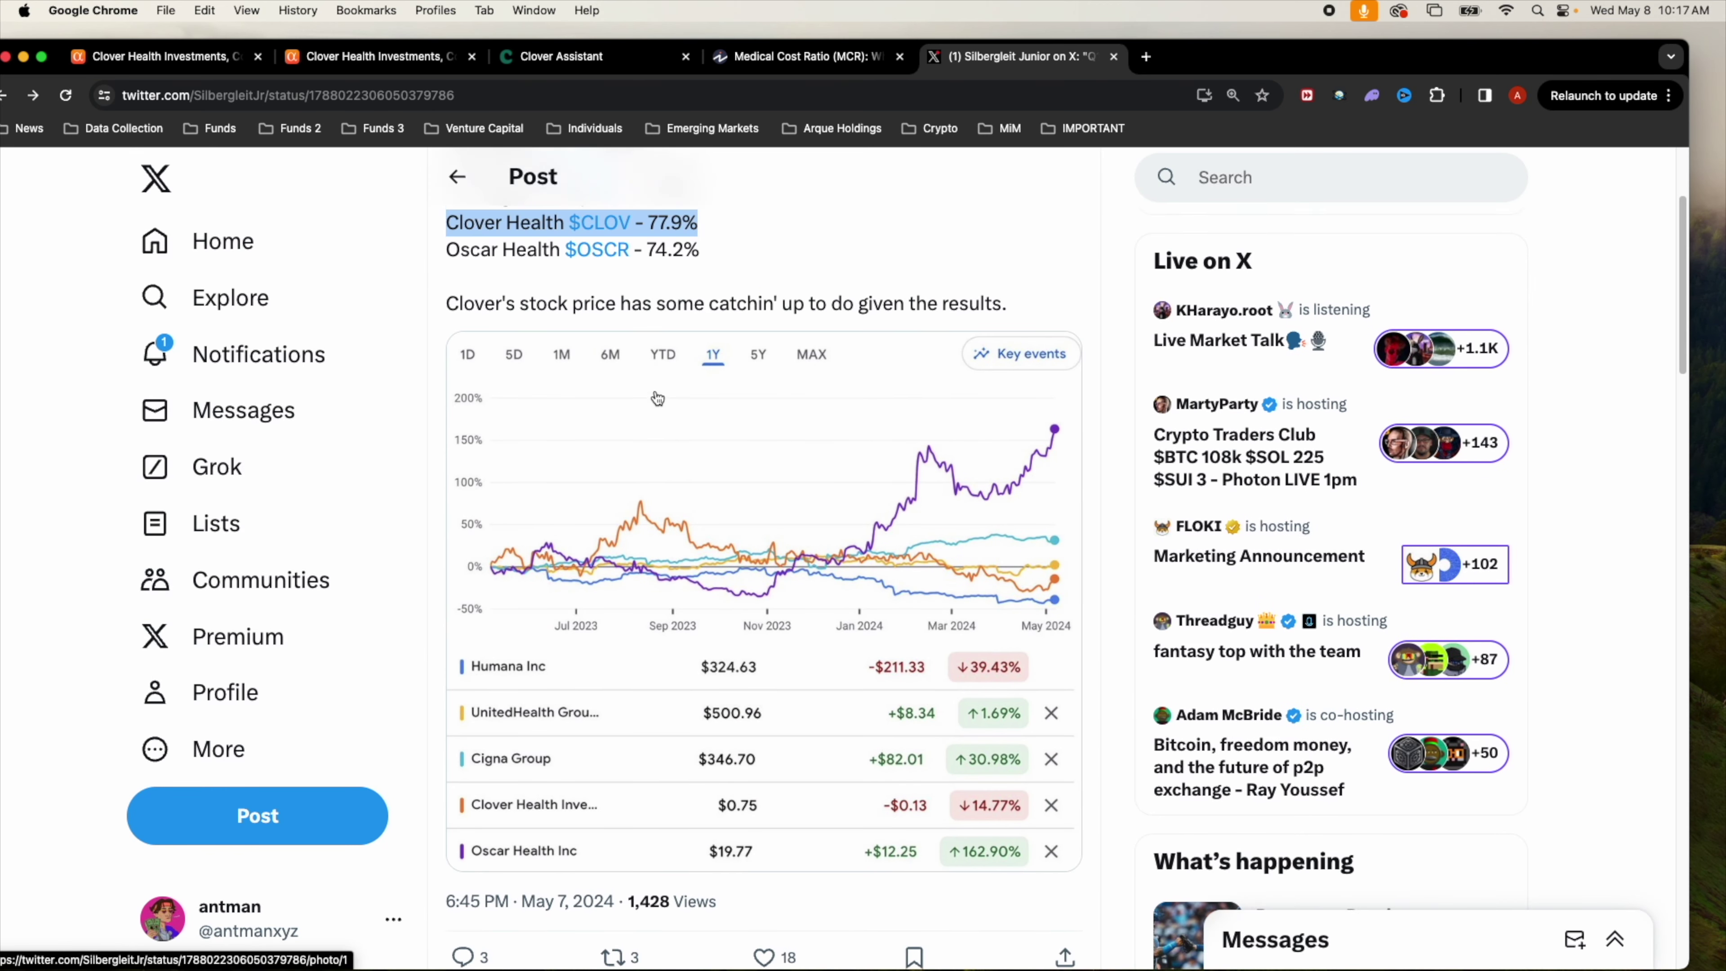
triple_click(684, 254)
click(610, 839)
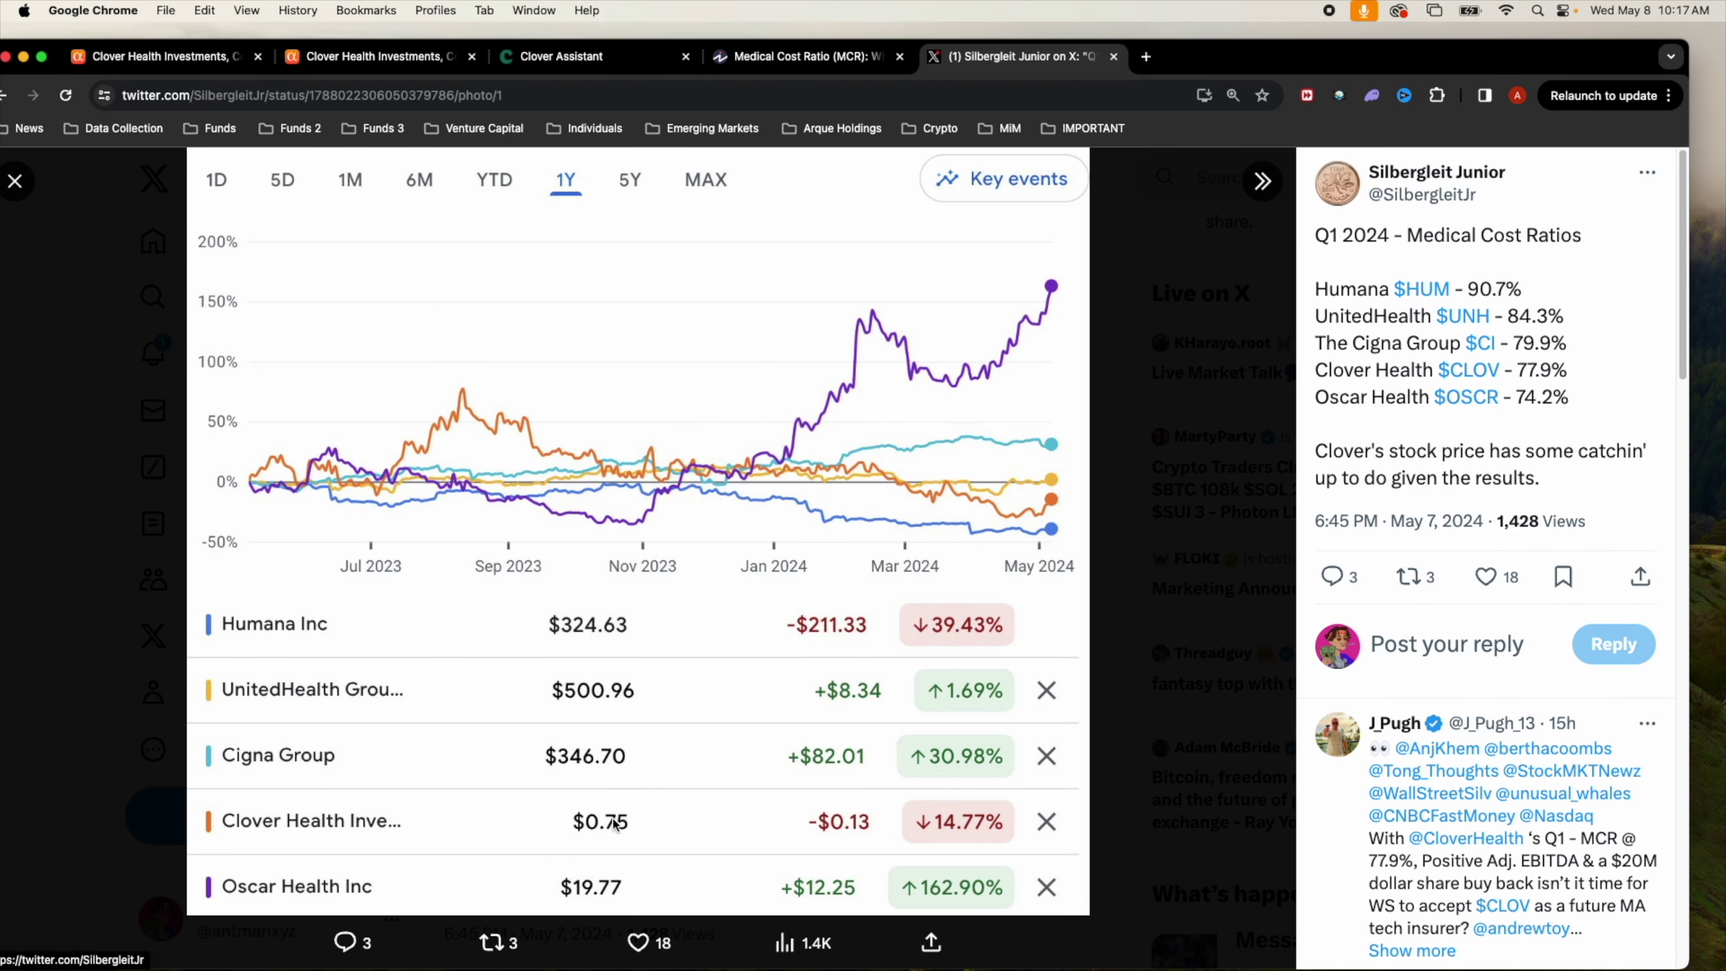
click(147, 704)
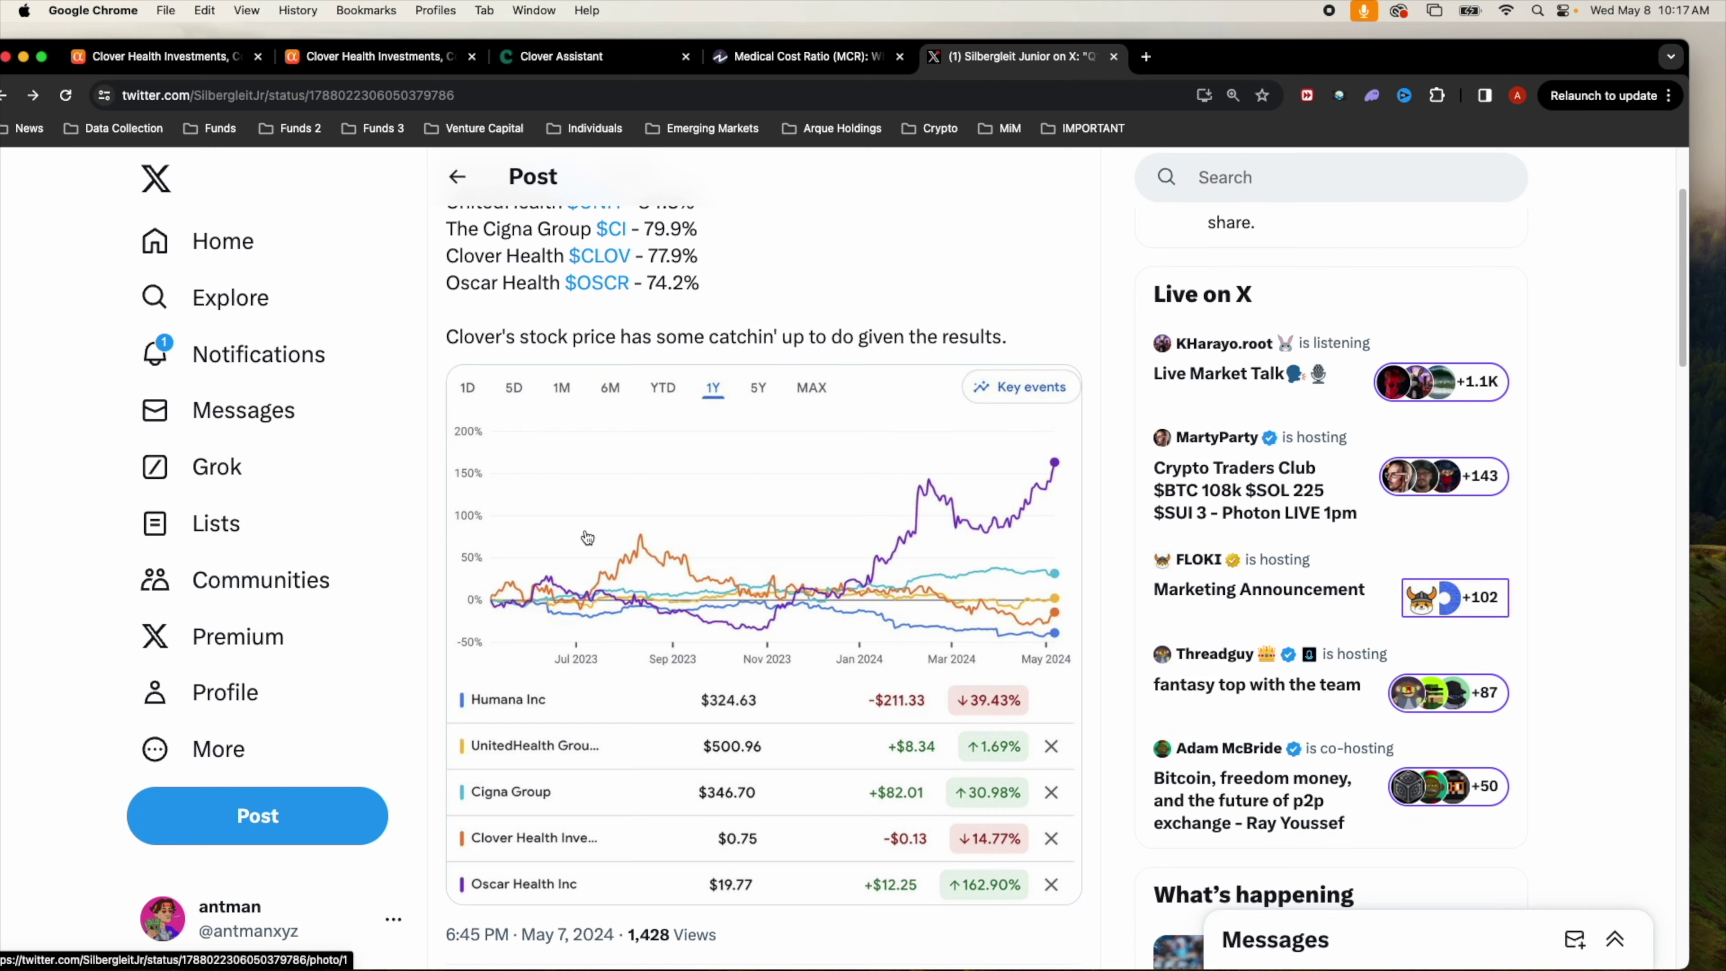
scroll(683, 348, up, 2)
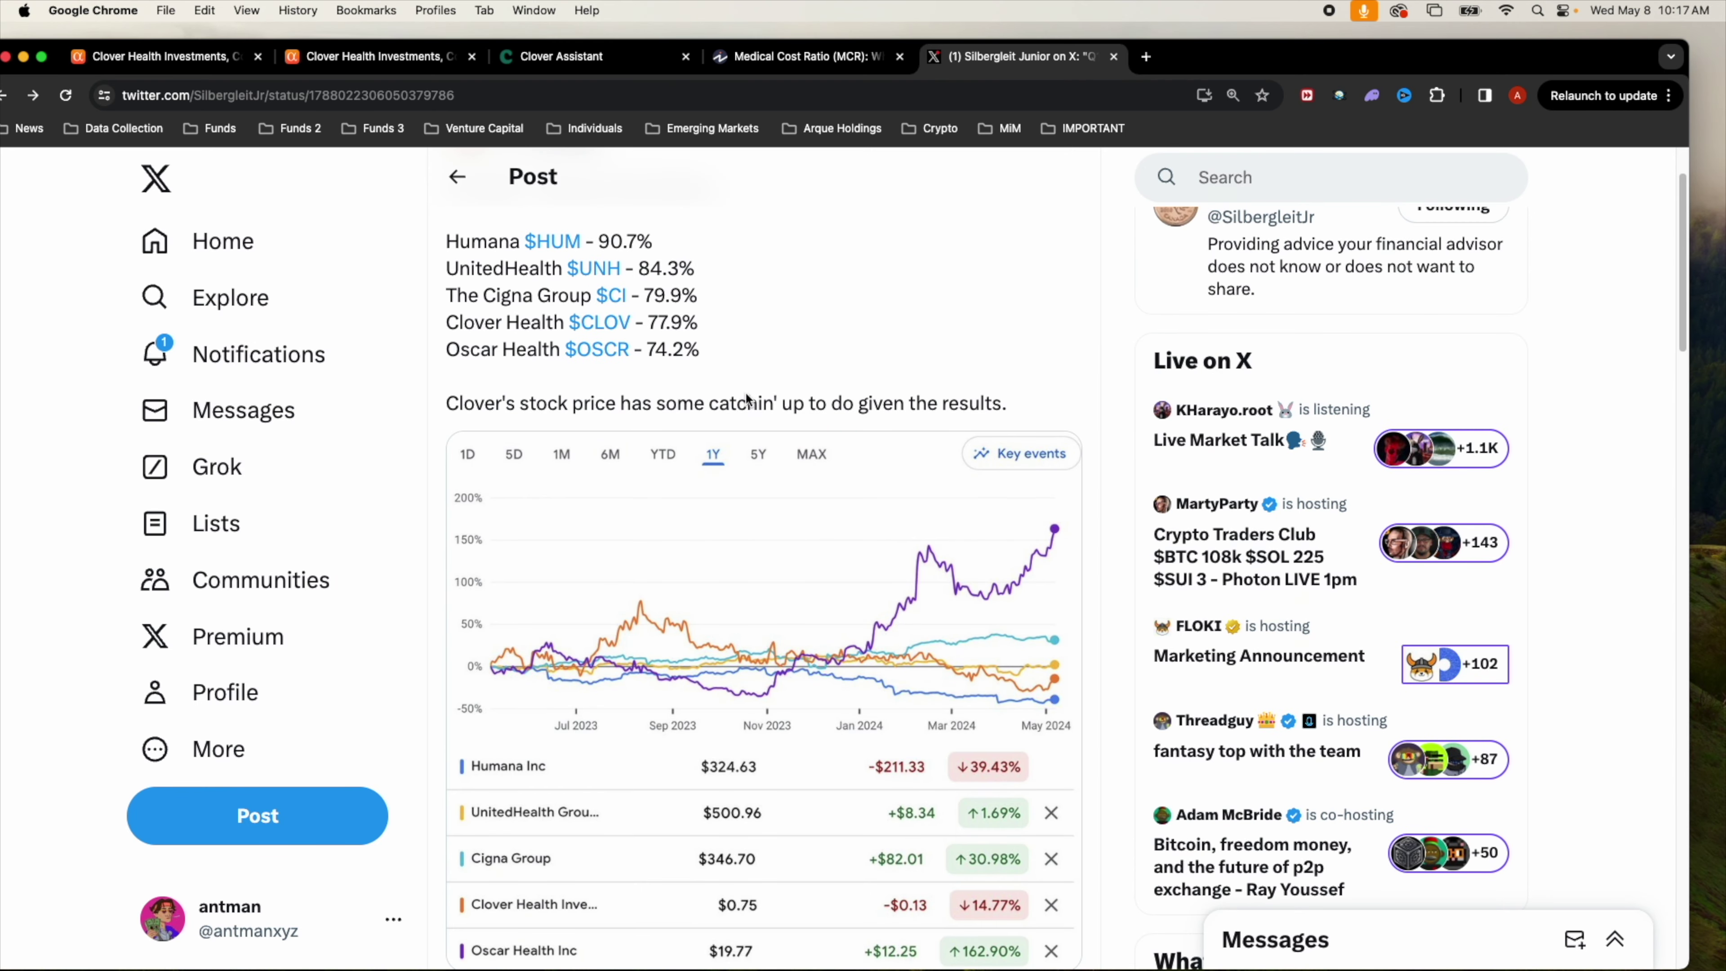
key(super+1)
Step: Scroll the transcript down to the year-end 2024 cash and investments estimate of $388–408 million
scroll(580, 586, down, 3)
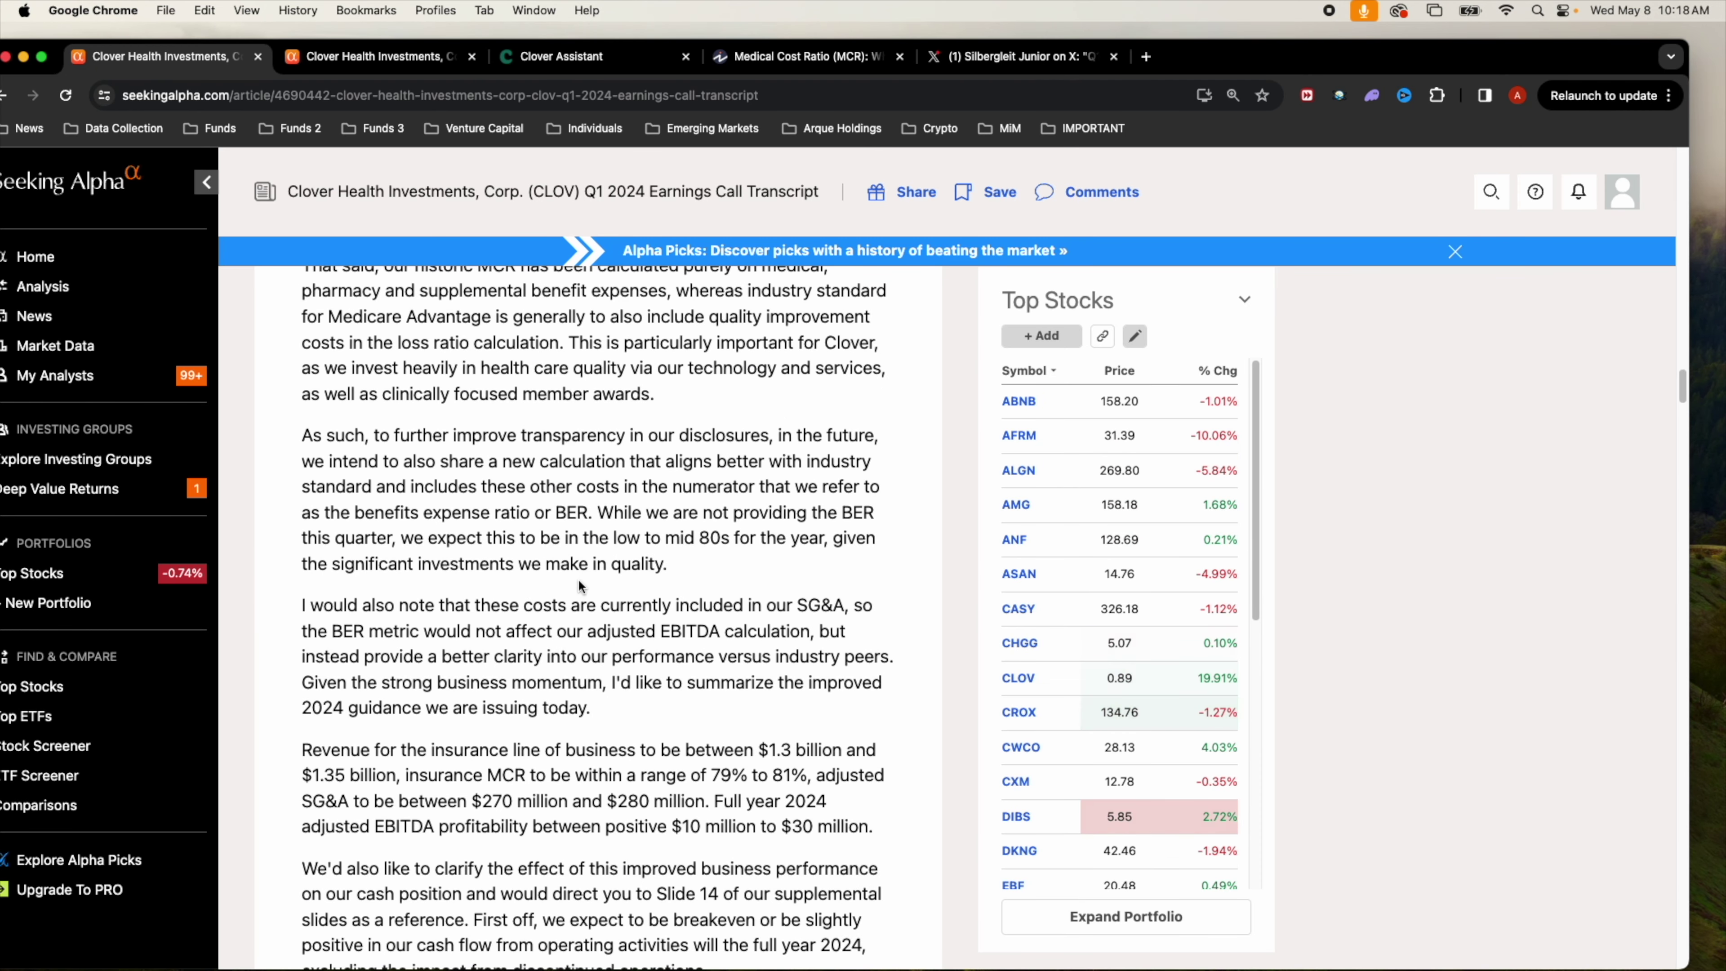
scroll(487, 425, down, 6)
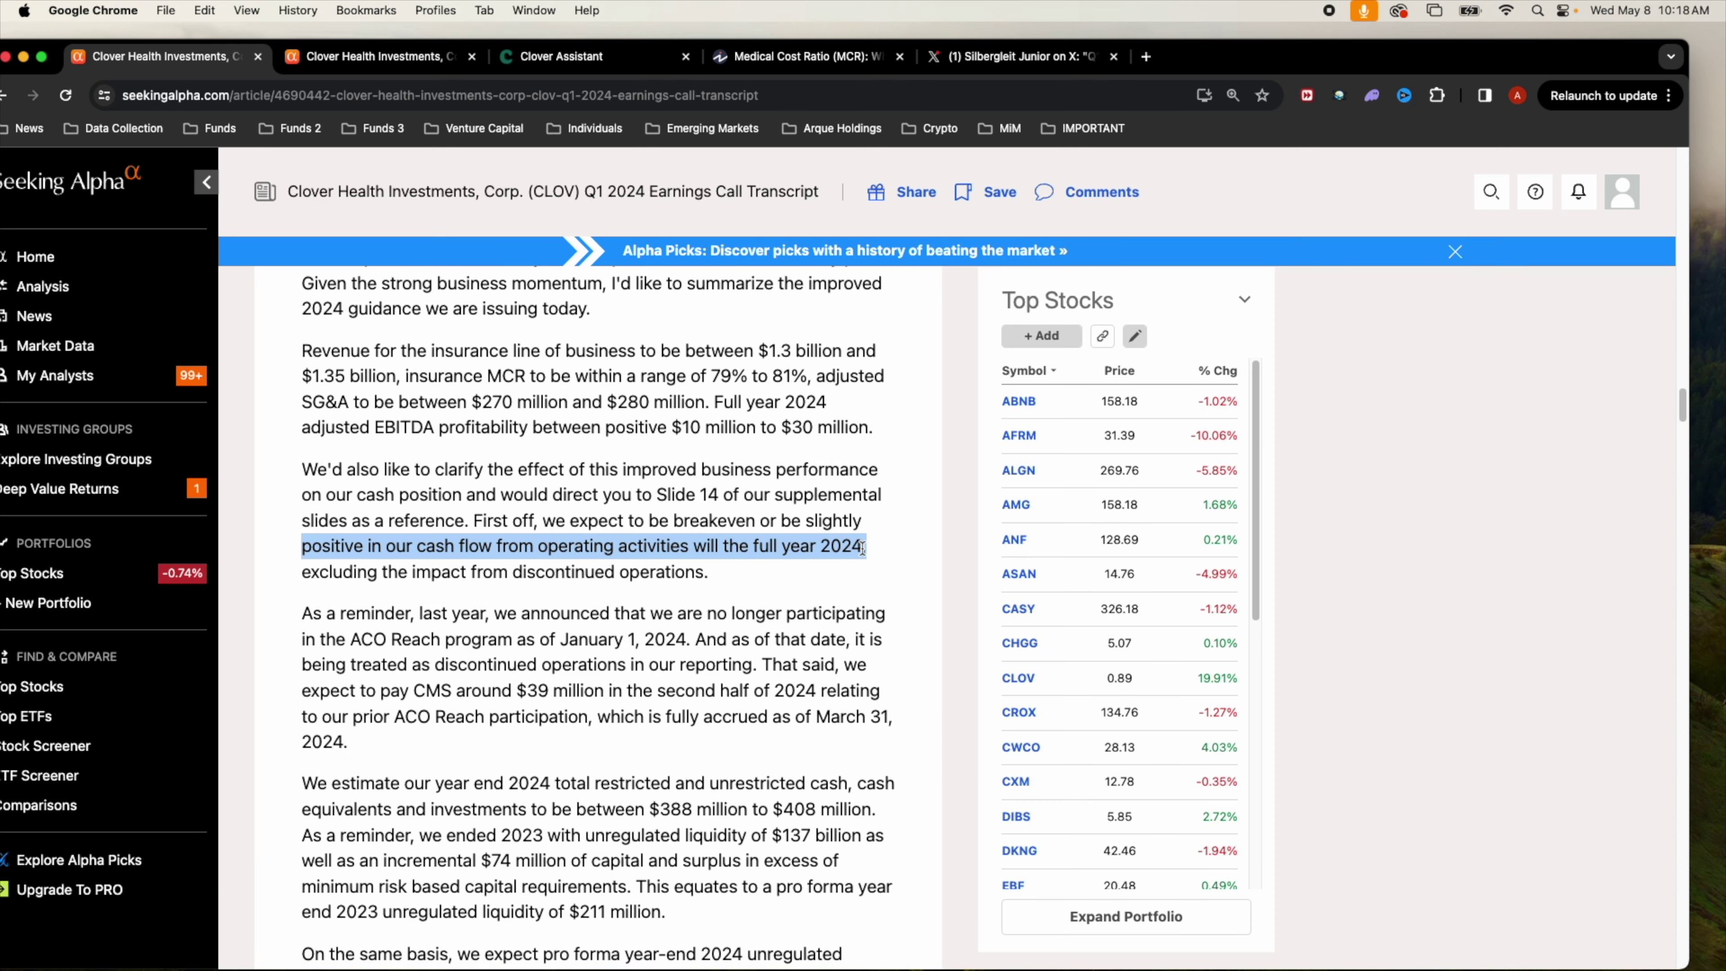
scroll(707, 654, down, 3)
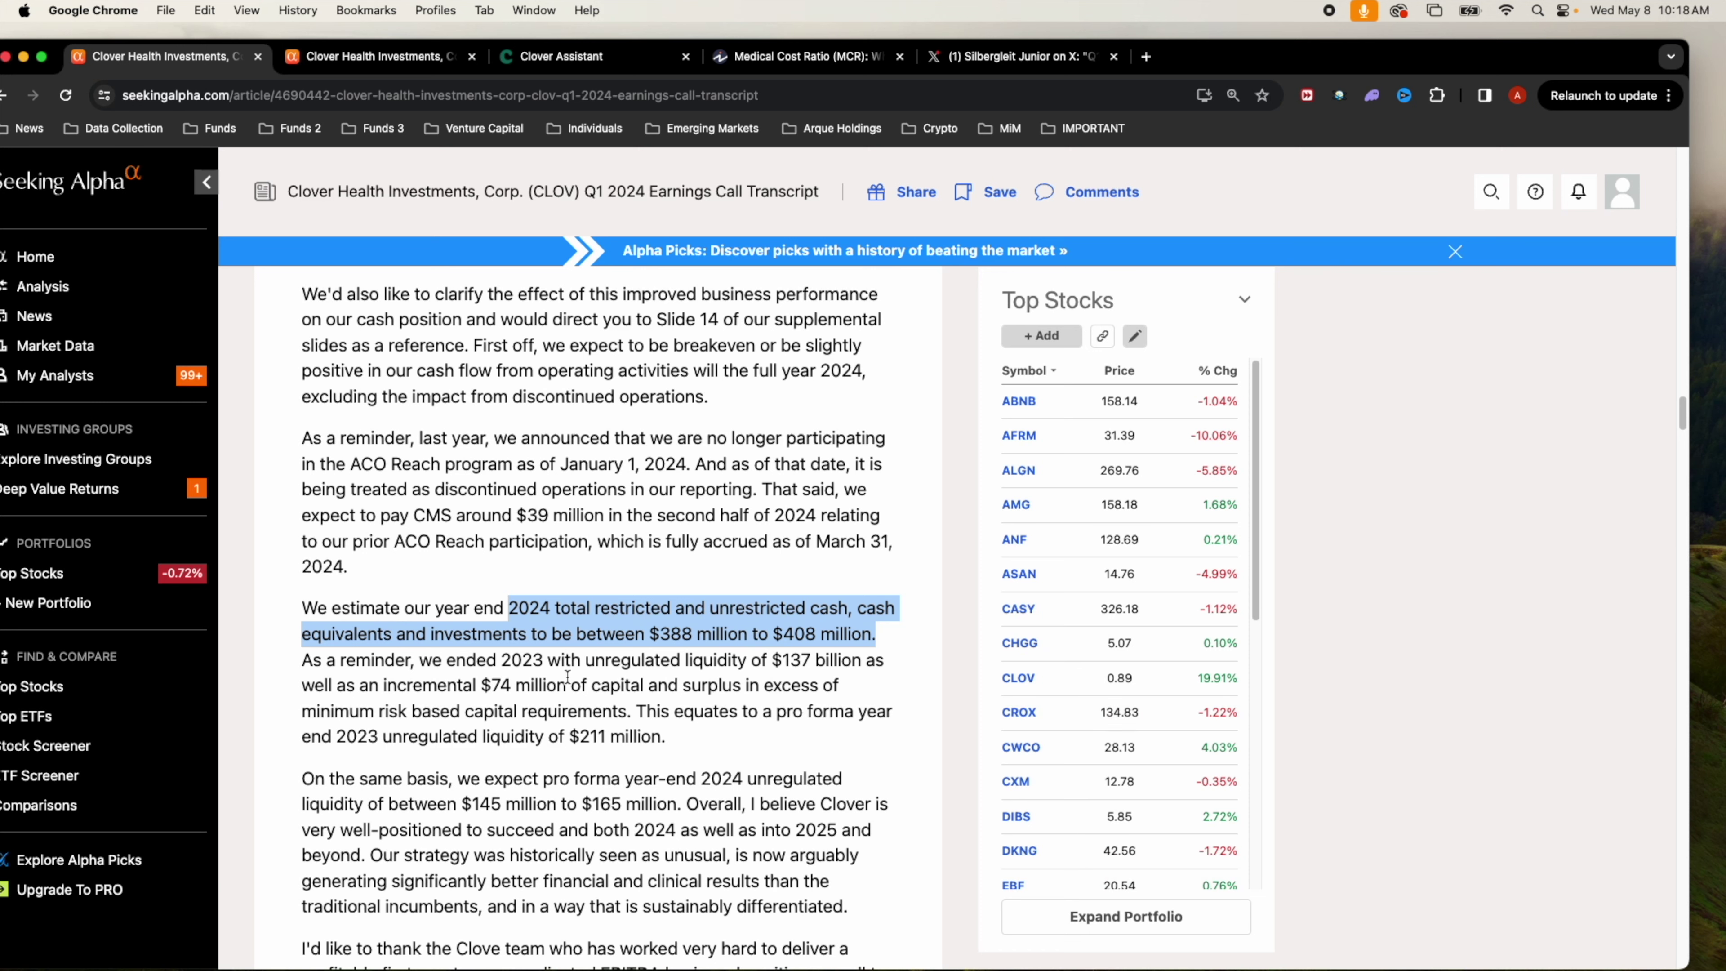
scroll(632, 673, down, 1)
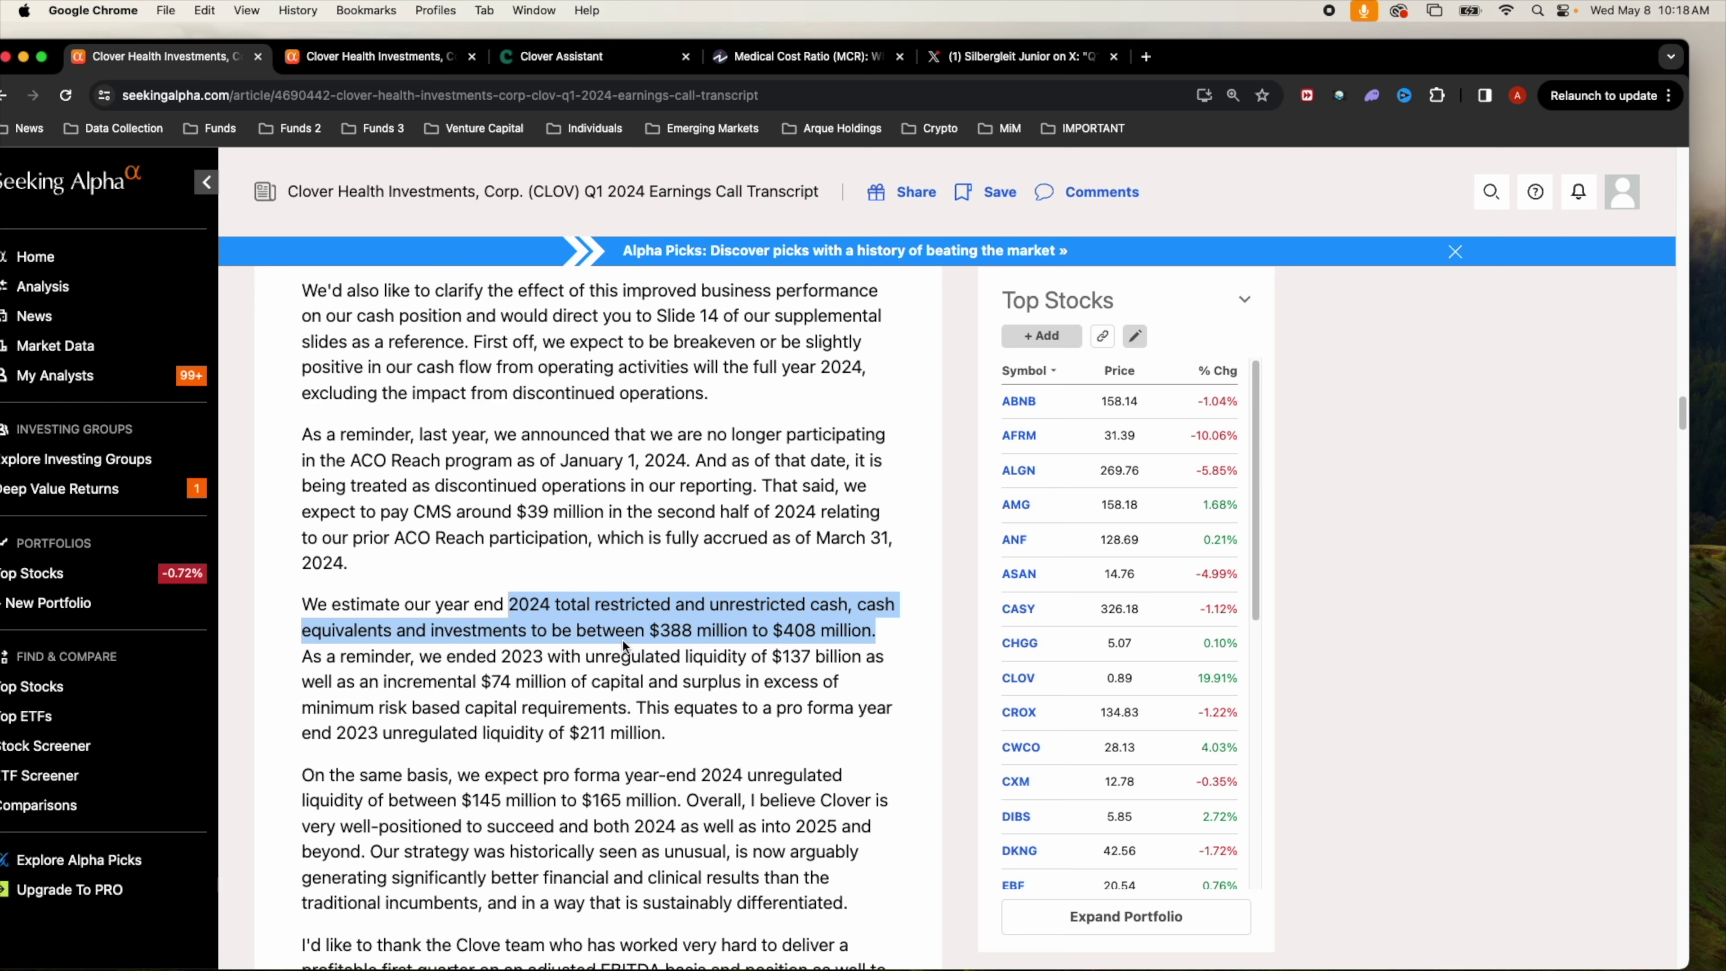